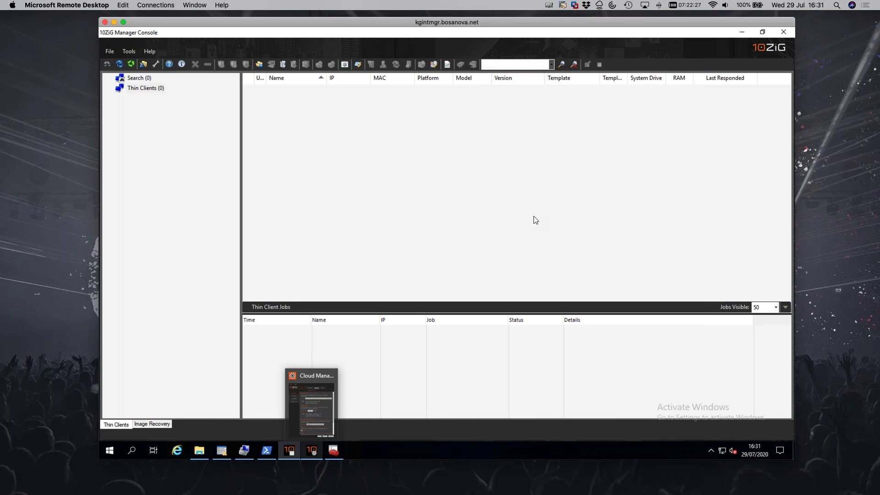
# Step: Select the Thin Clients group and bring up Cloud Manager Settings on the Server network page
pyautogui.click(156, 88)
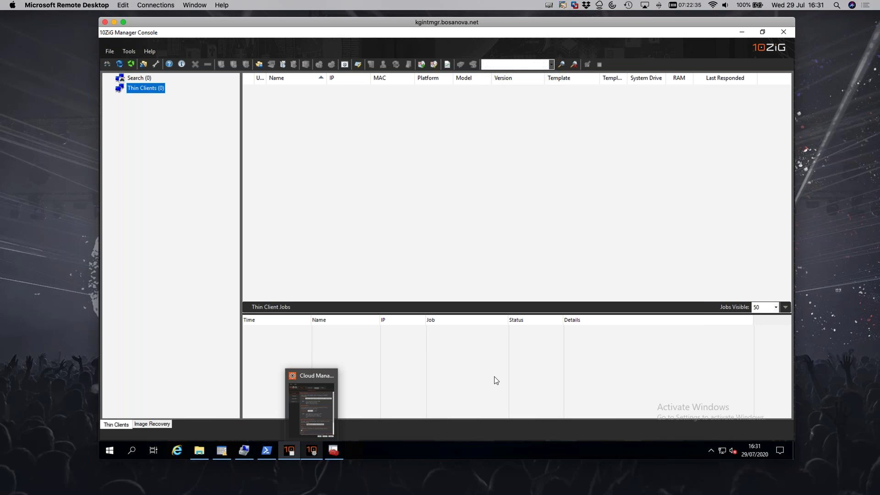
pyautogui.click(312, 451)
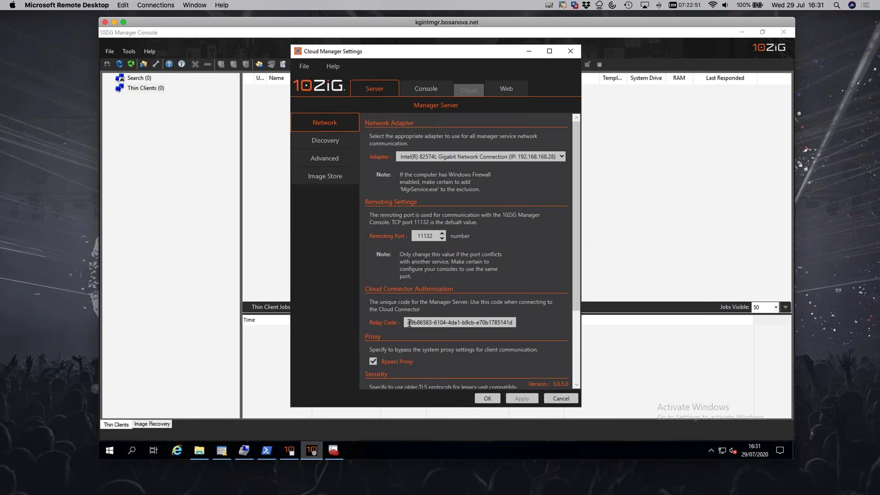
# Step: Copy the Manager Server's Cloud Connector relay code
pyautogui.moveTo(409, 322); pyautogui.dragTo(513, 322)
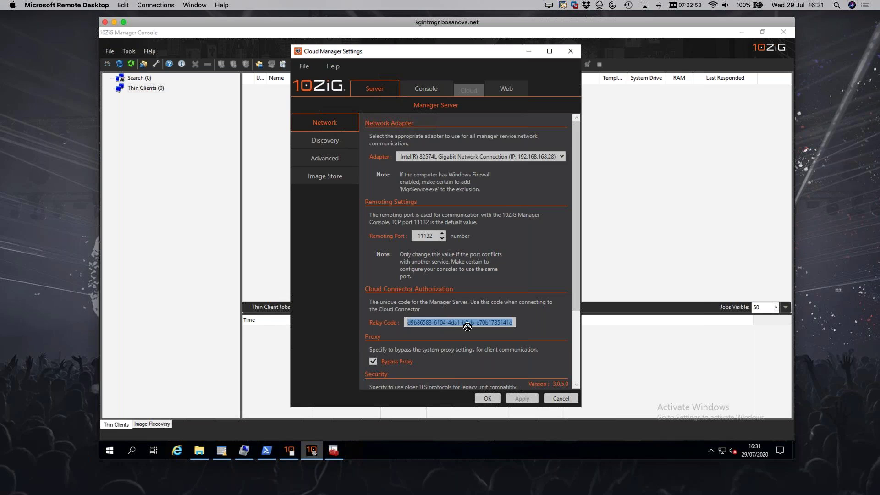
pyautogui.rightClick(469, 322)
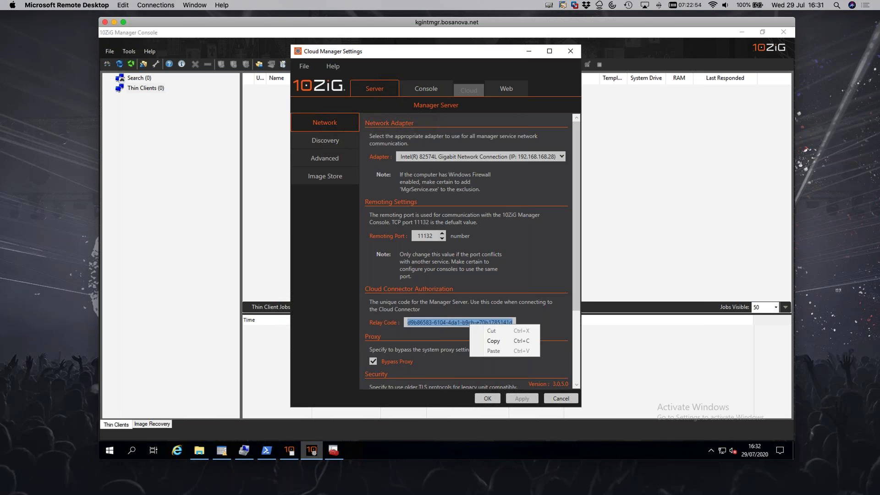
pyautogui.click(483, 340)
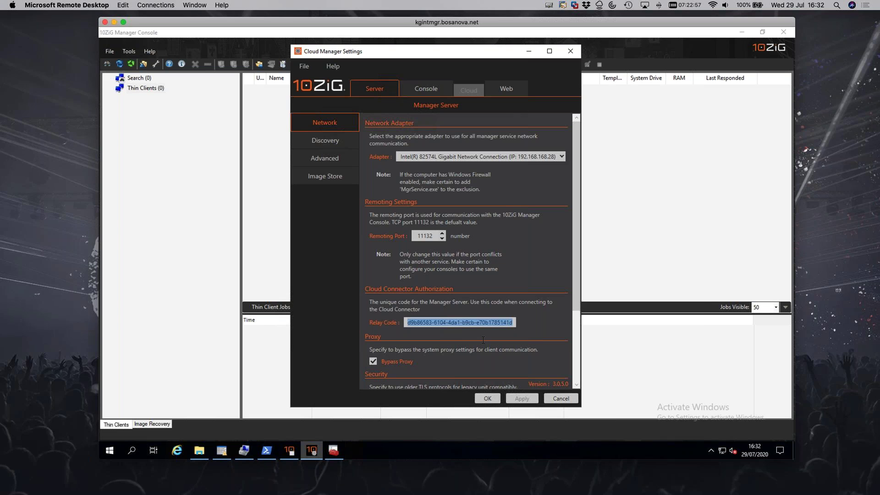
# Step: Check the Web Console port is 50000, then minimize the settings window
pyautogui.moveTo(577, 300); pyautogui.dragTo(526, 205)
pyautogui.click(505, 89)
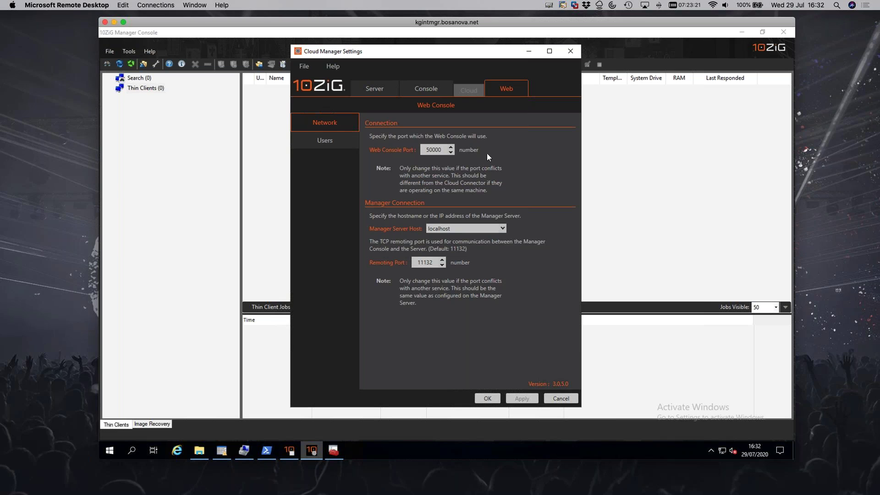
pyautogui.click(529, 53)
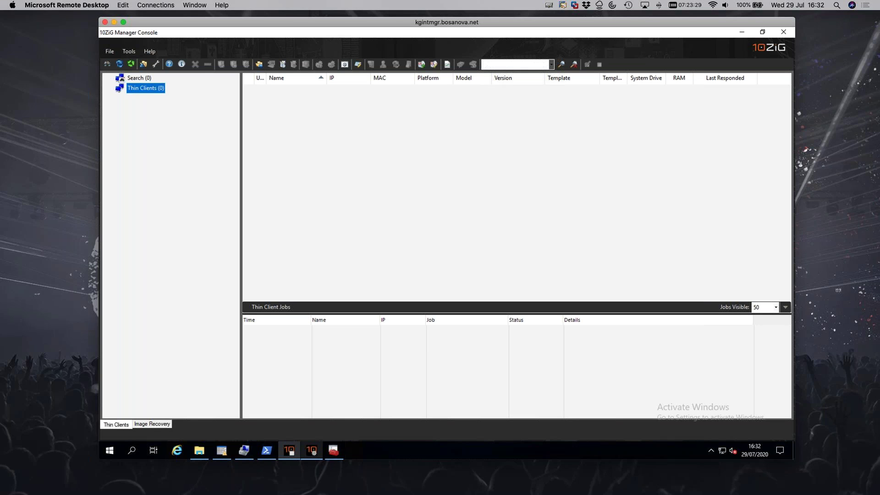
pyautogui.press('super+Tab')
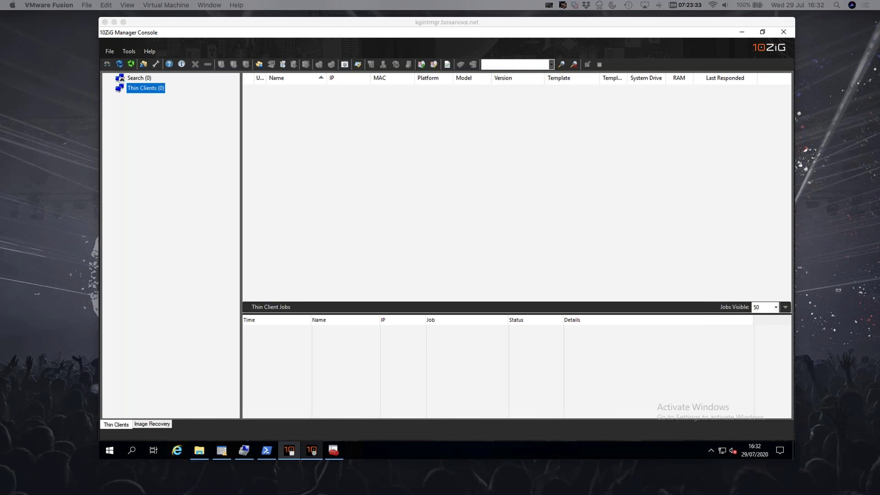
pyautogui.press('super+grave')
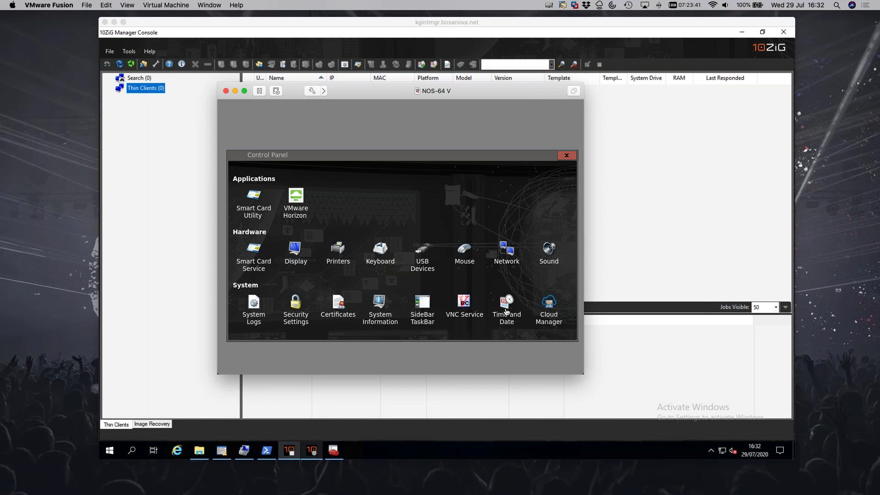
pyautogui.click(235, 91)
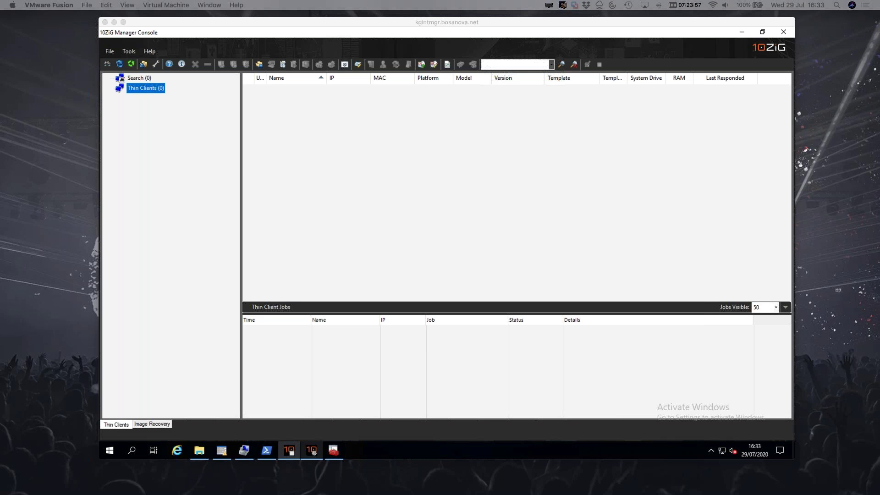
pyautogui.press('super+Tab')
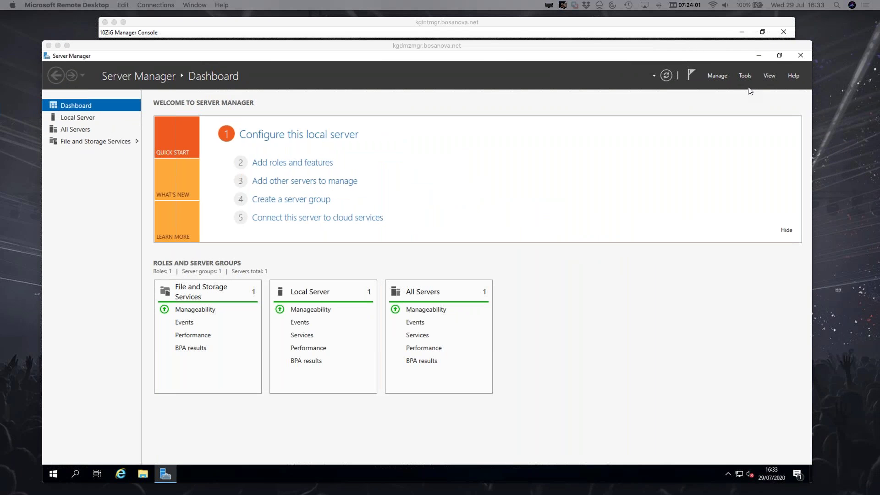
# Step: Run MgrCloudSetup_3.0.5.0 on the DMZ server with elevation and enter the installer password
pyautogui.click(759, 55)
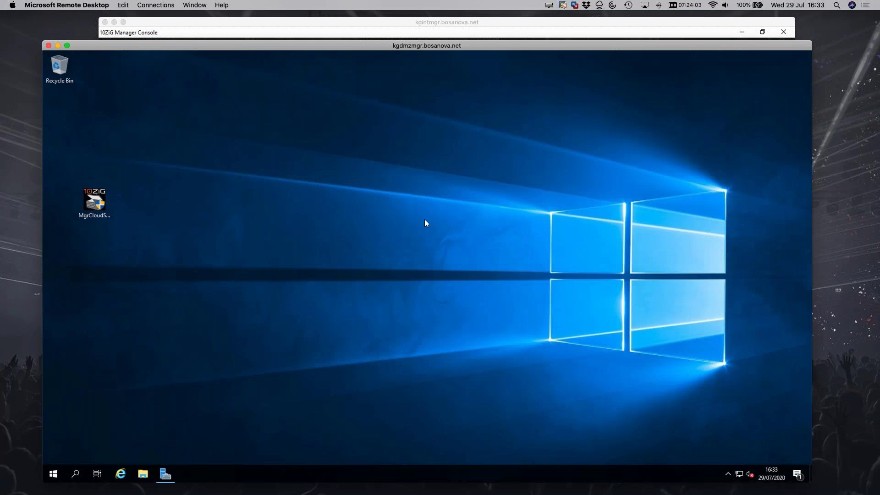
pyautogui.click(95, 202)
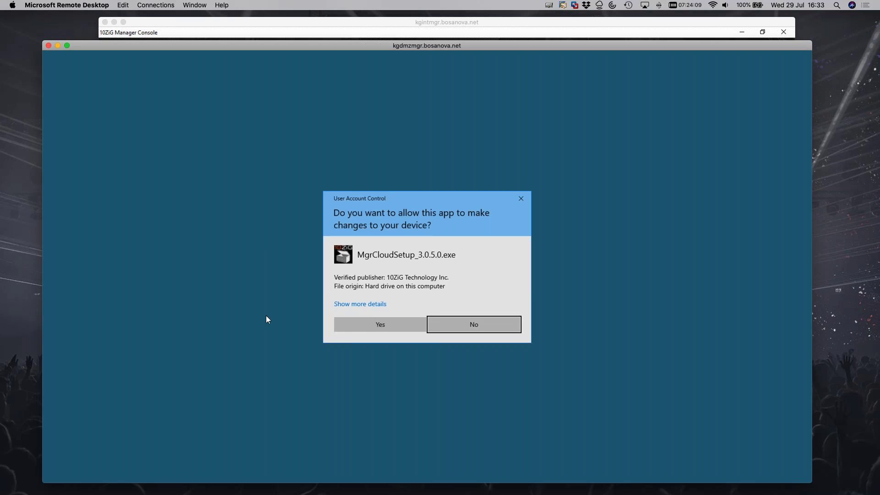
pyautogui.click(356, 327)
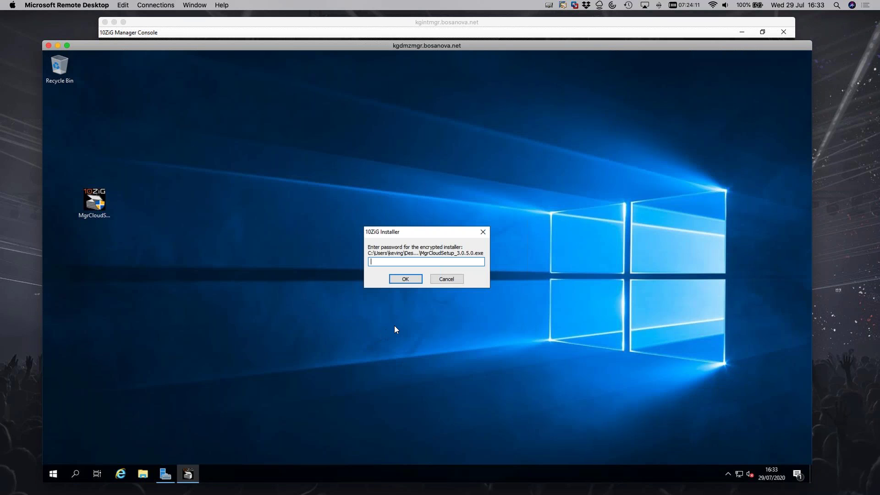
pyautogui.write('••••••••••')
pyautogui.press('Return')
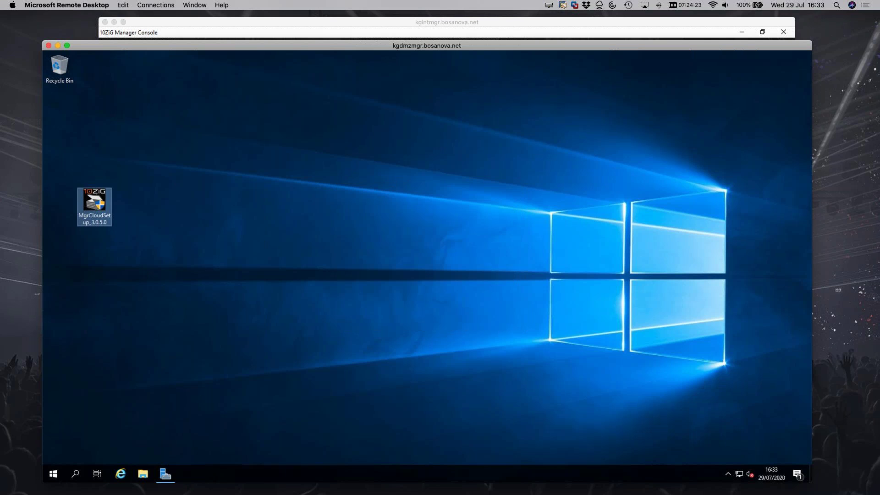
# Step: Deselect Server, Console and Web Console so only Cloud Connector gets installed
pyautogui.click(474, 337)
pyautogui.click(400, 248)
pyautogui.click(399, 256)
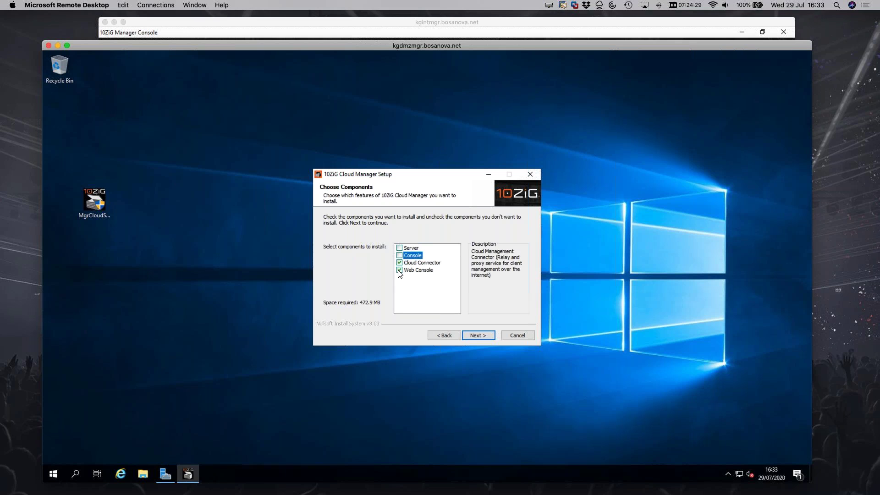
pyautogui.click(400, 271)
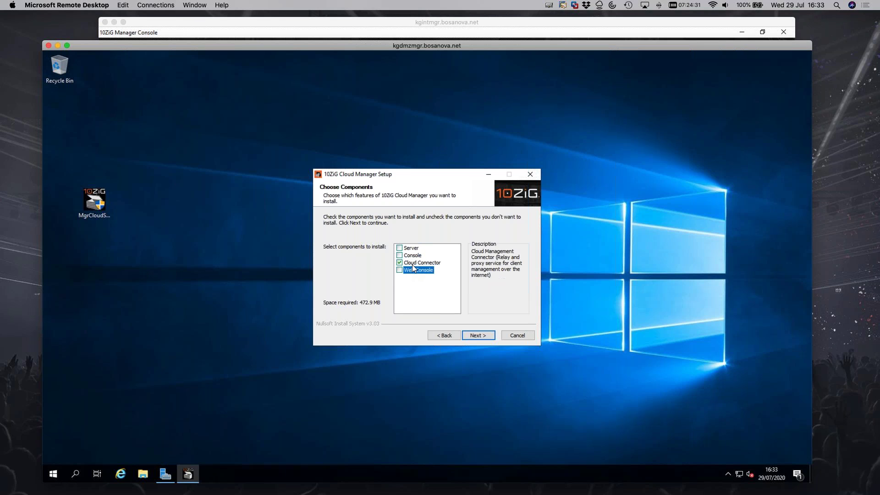
pyautogui.click(473, 337)
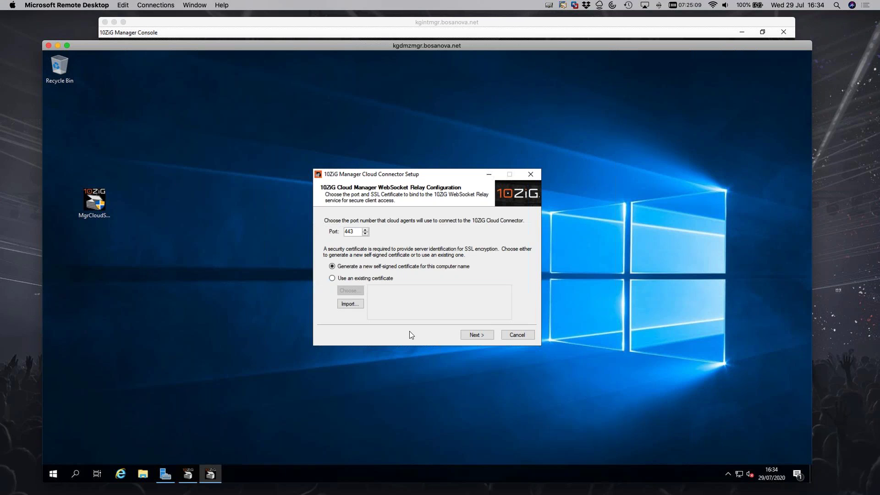
# Step: Keep relay port 443 with a self-signed certificate and set the server host to kgmgr.bosanova.net
pyautogui.click(472, 337)
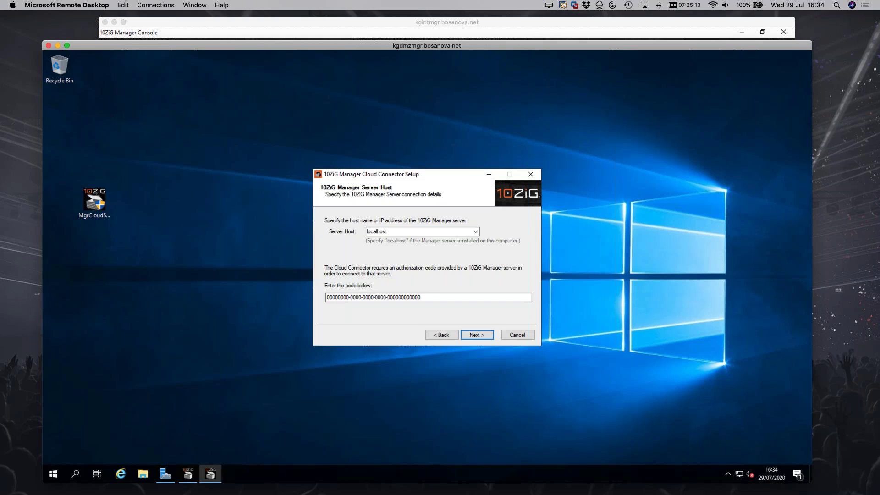
pyautogui.doubleClick(397, 232)
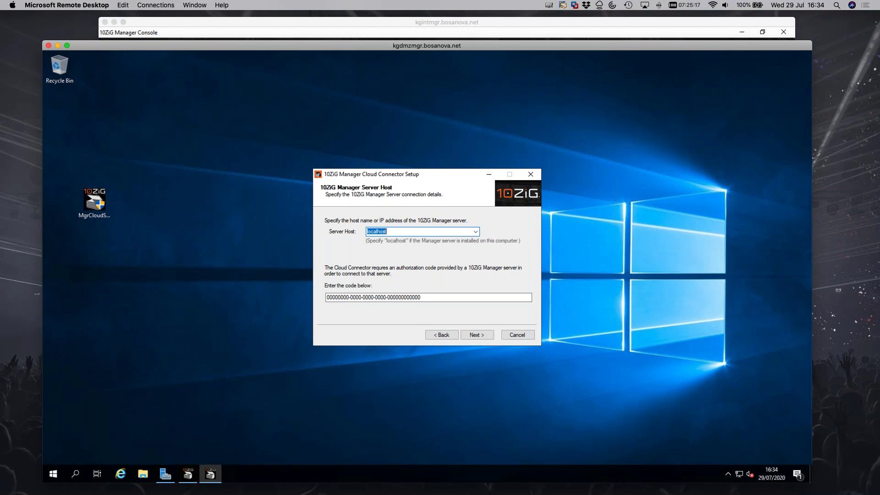
pyautogui.write('kgmgr.bosanova.net')
# Step: Replace the placeholder authorization code with the copied relay code and continue
pyautogui.click(426, 298)
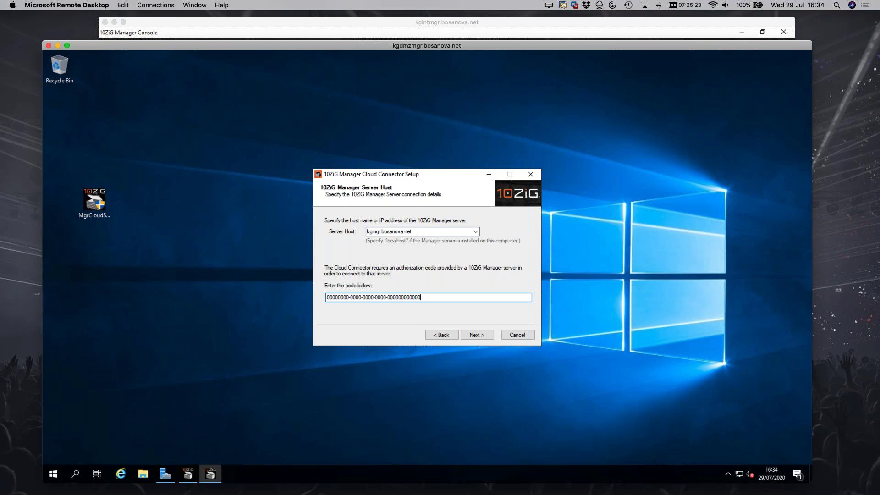
pyautogui.hotkey('ctrl', 'a')
pyautogui.press('BackSpace')
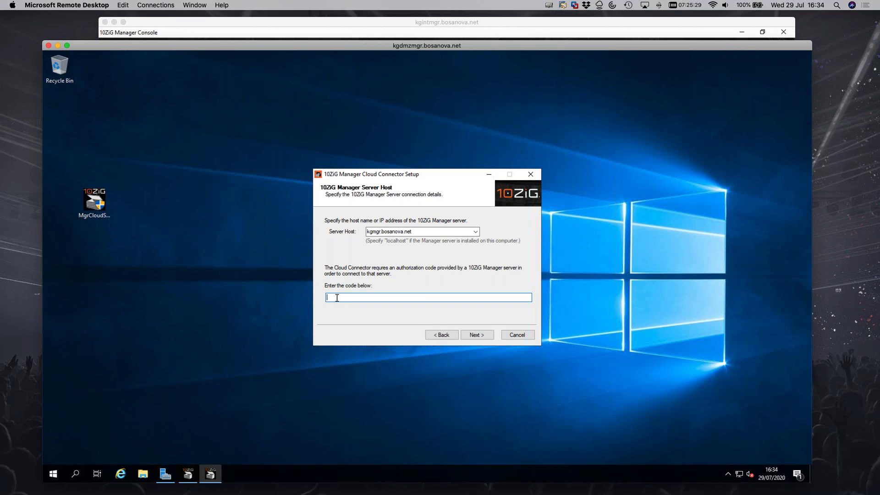
pyautogui.rightClick(337, 298)
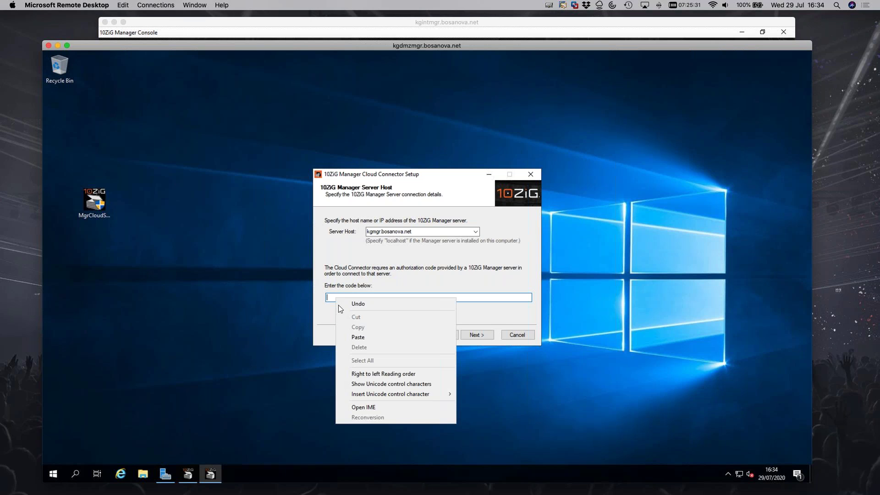
pyautogui.click(354, 337)
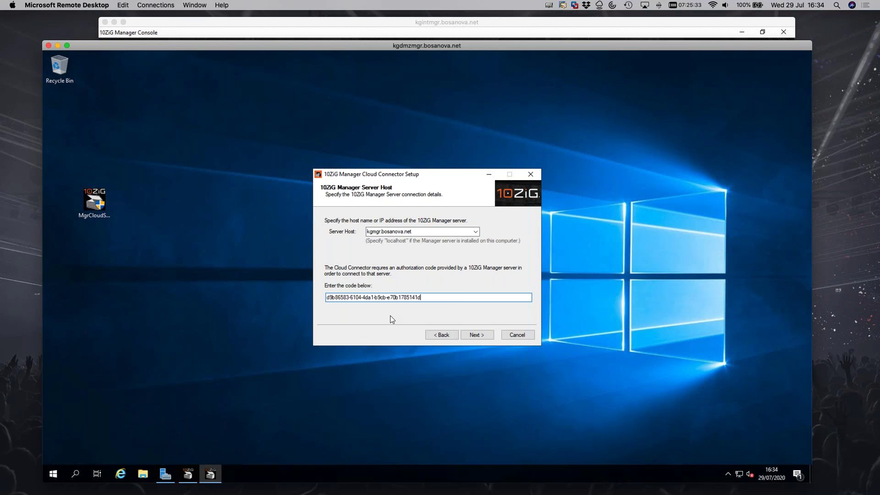
pyautogui.click(472, 335)
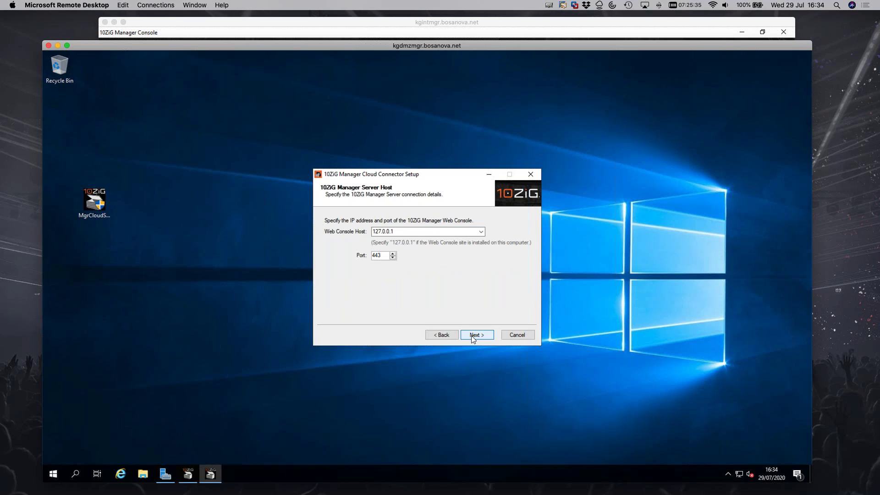
# Step: Change the Web Console host from 127.0.0.1 to kgmgr.bosanova.net and port 443 to 50000, then apply
pyautogui.doubleClick(406, 232)
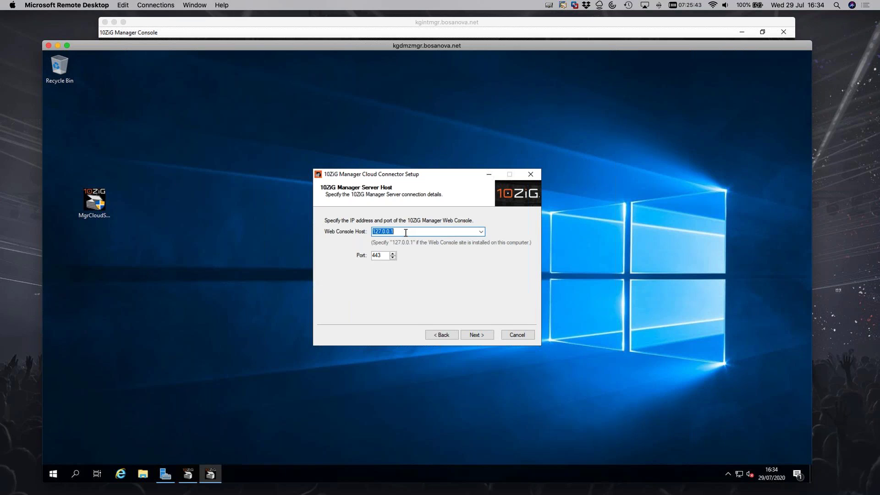
pyautogui.write('10z')
pyautogui.press('BackSpace')
pyautogui.press('BackSpace')
pyautogui.press('BackSpace')
pyautogui.write('gmgr.bosanova.net')
pyautogui.doubleClick(383, 255)
pyautogui.write('4')
pyautogui.press('BackSpace')
pyautogui.write('50000')
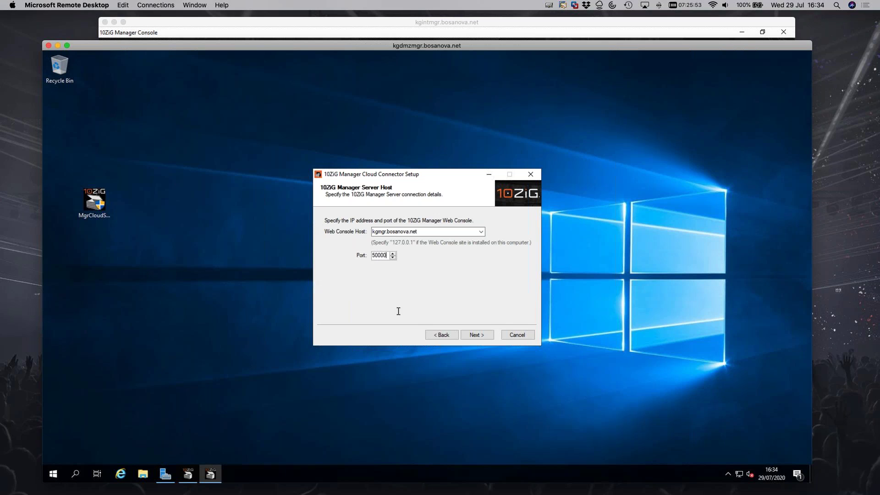
pyautogui.click(475, 336)
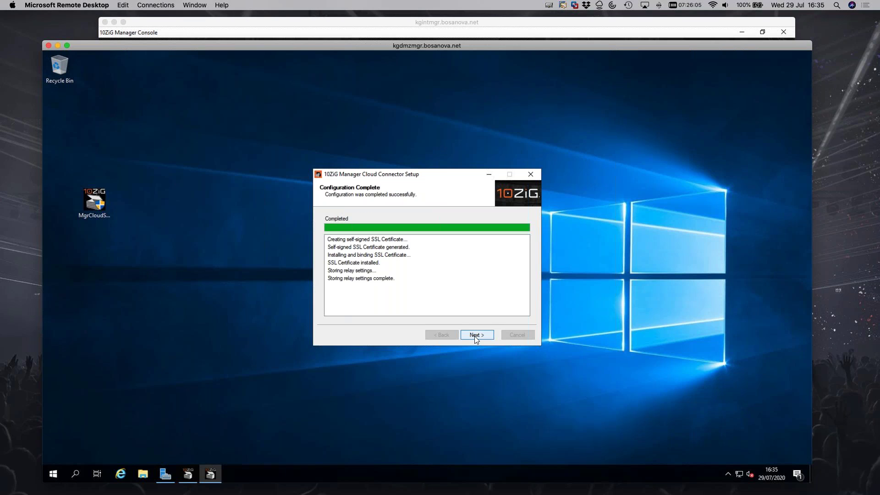
# Step: Let the Cloud Connector installation complete and close the setup wizard
pyautogui.click(475, 335)
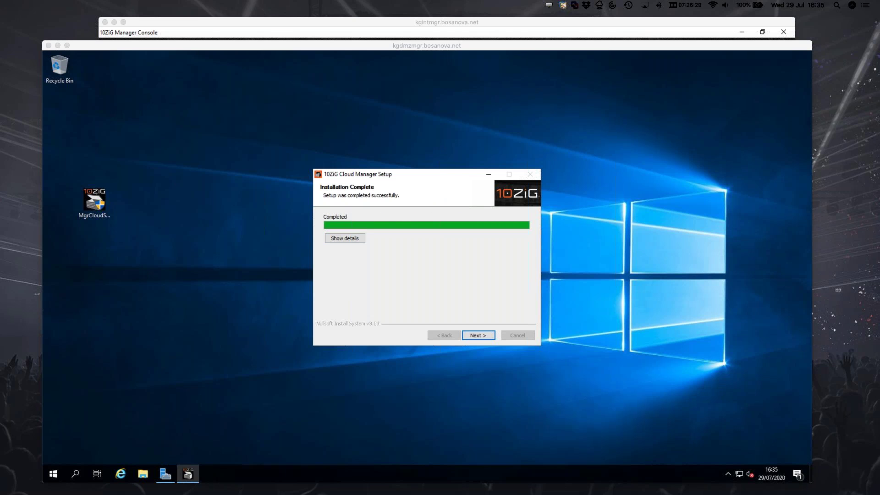
pyautogui.click(480, 337)
pyautogui.click(479, 335)
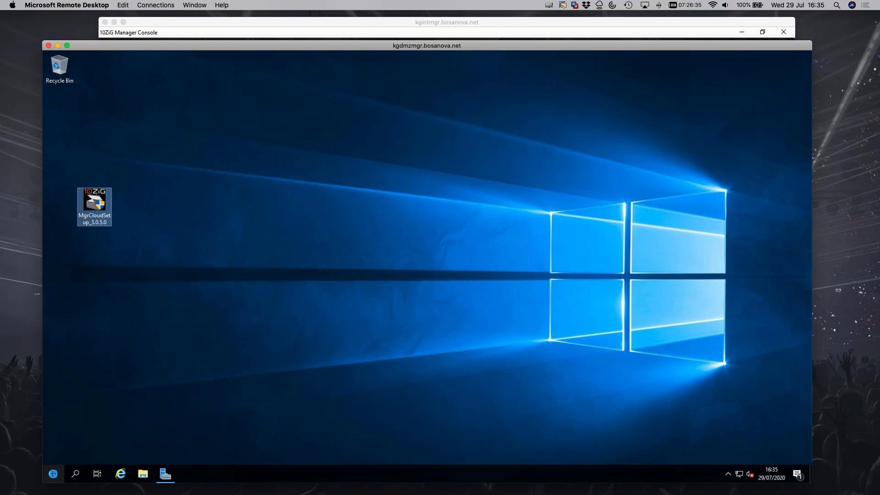
pyautogui.rightClick(53, 474)
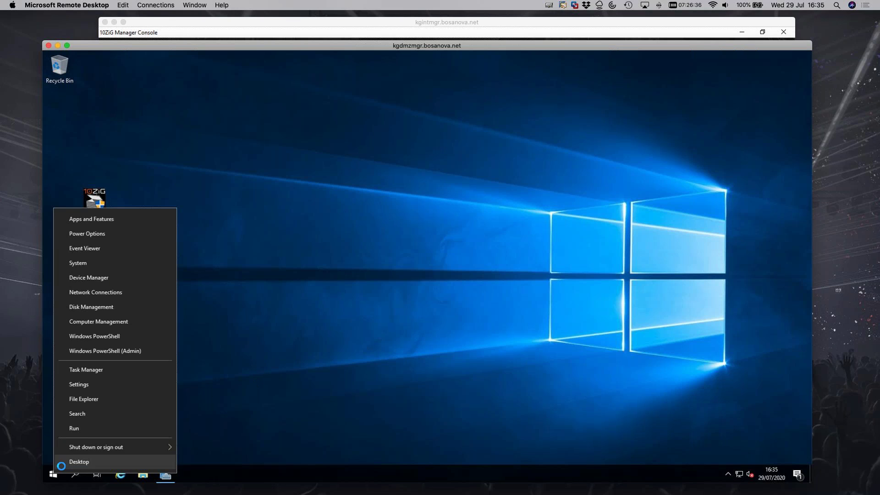
# Step: Run services.msc and check that 10ZiG Manager Cloud Connector is running
pyautogui.click(85, 430)
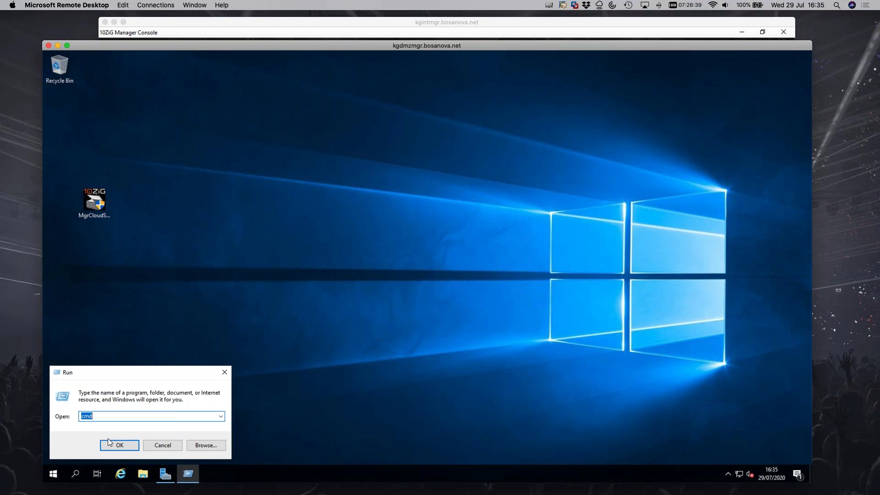
pyautogui.write('services.msc')
pyautogui.press('Return')
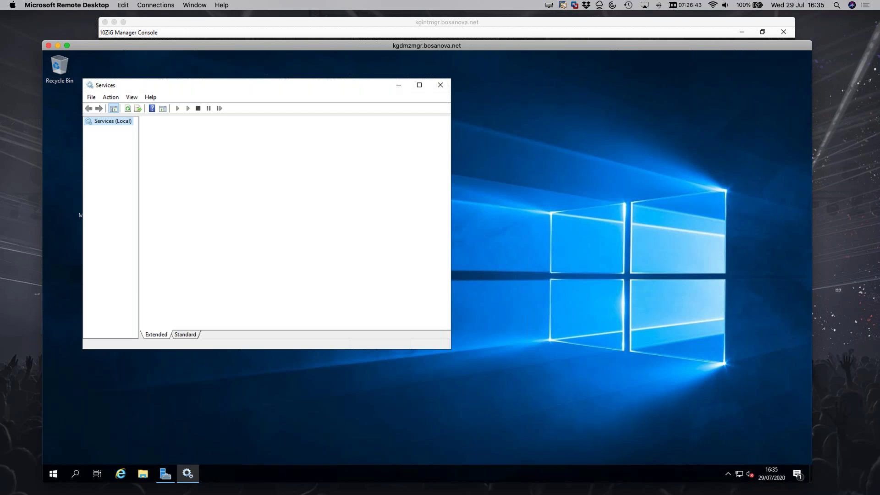
pyautogui.click(321, 146)
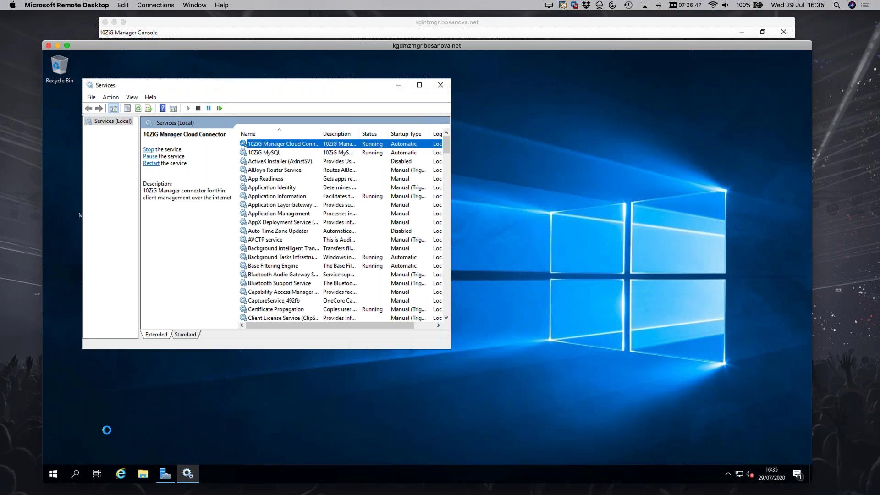
pyautogui.click(53, 474)
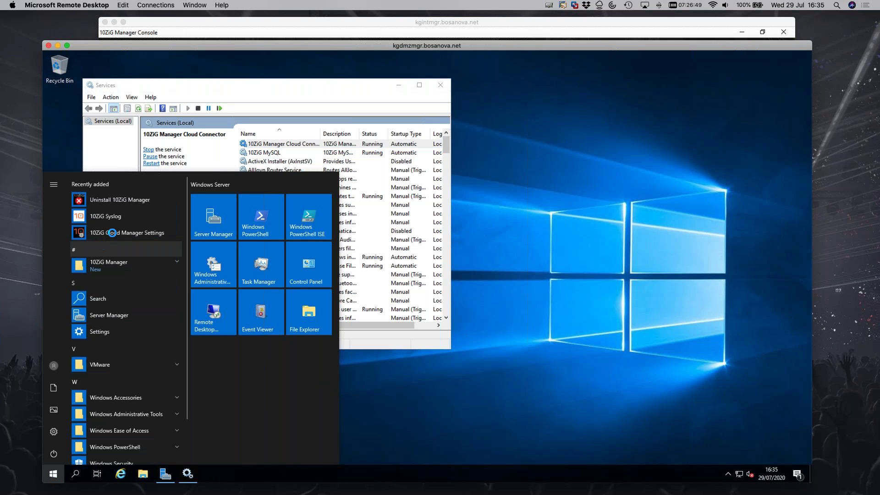
# Step: Launch 10ZiG Cloud Manager Settings as administrator and disable Allow TLS 1
pyautogui.click(112, 233)
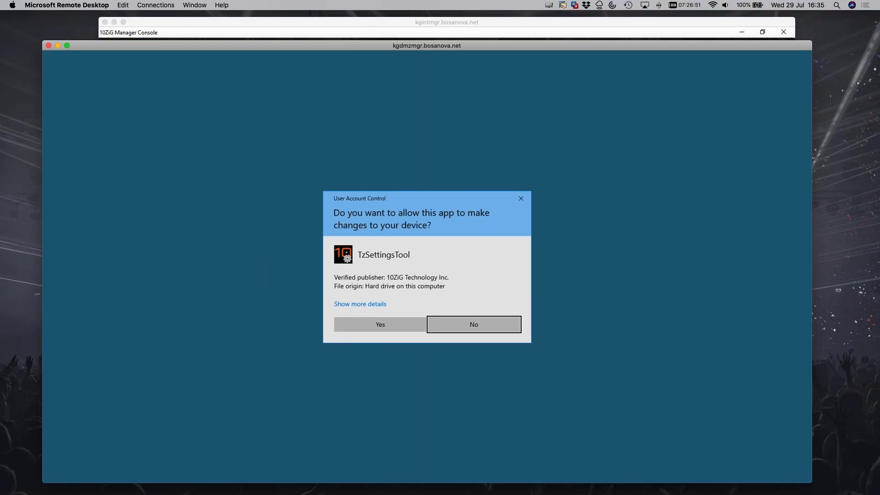
pyautogui.click(346, 324)
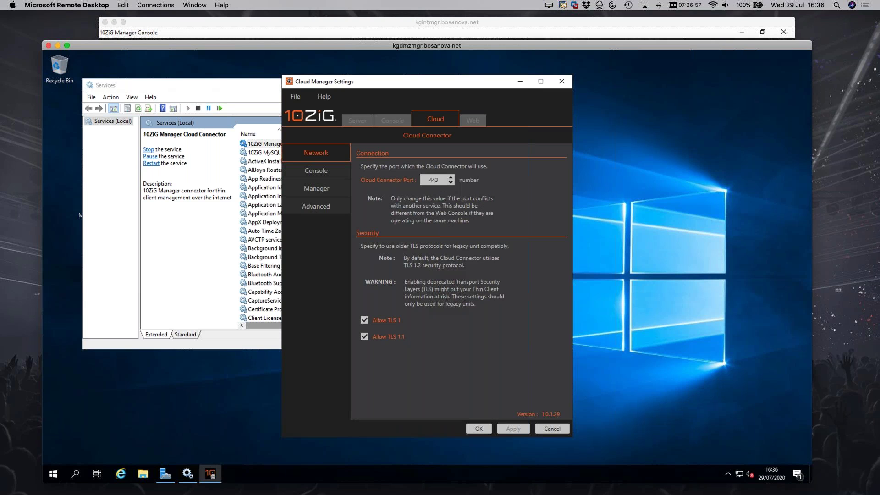
pyautogui.click(364, 320)
pyautogui.click(515, 427)
# Step: Enable On Demand Port Allocation under Advanced, save, and restart the Cloud Connector
pyautogui.click(326, 170)
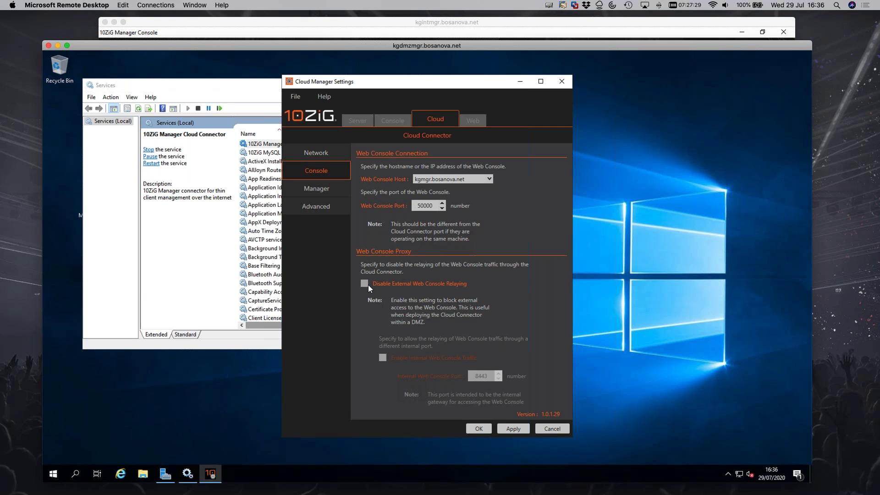
pyautogui.click(323, 188)
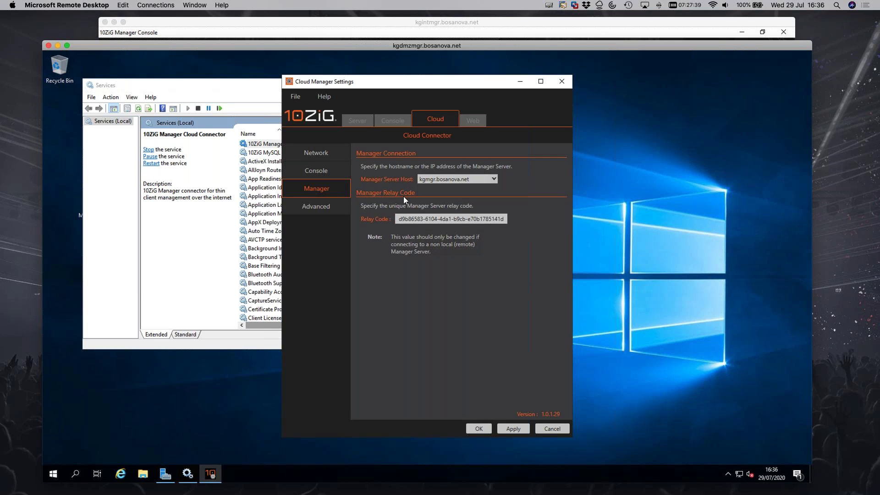
pyautogui.click(325, 207)
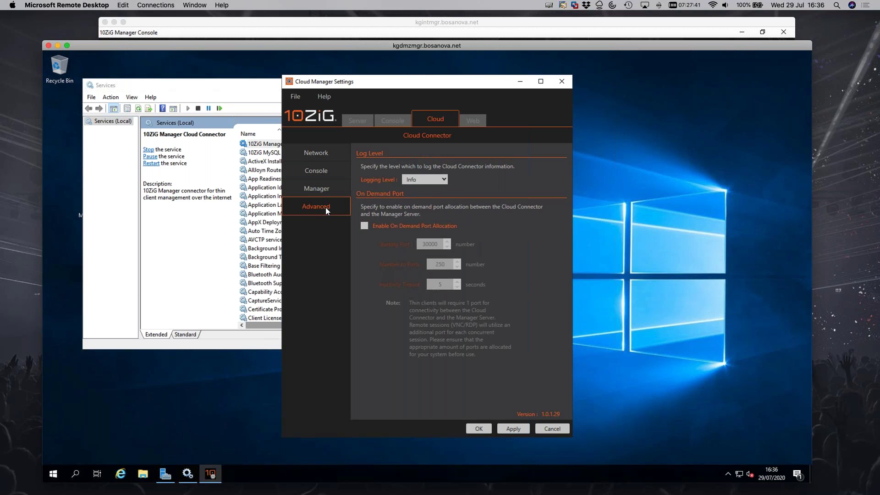
pyautogui.click(365, 225)
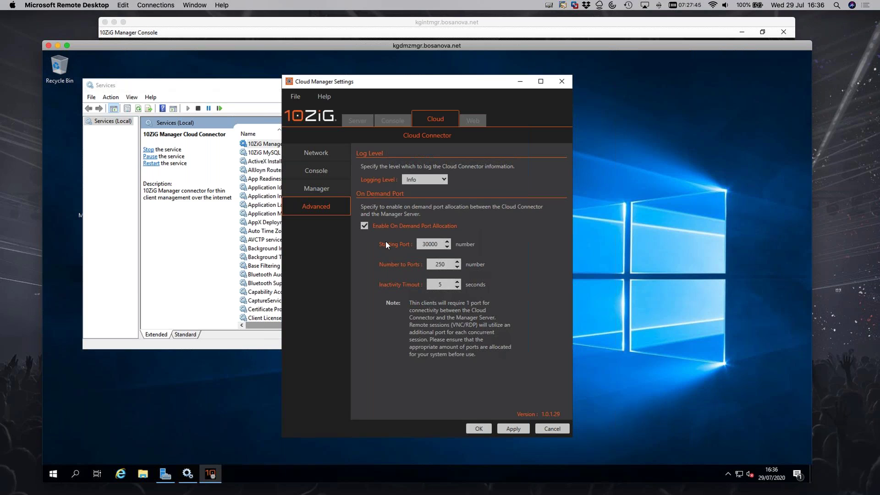
pyautogui.click(513, 431)
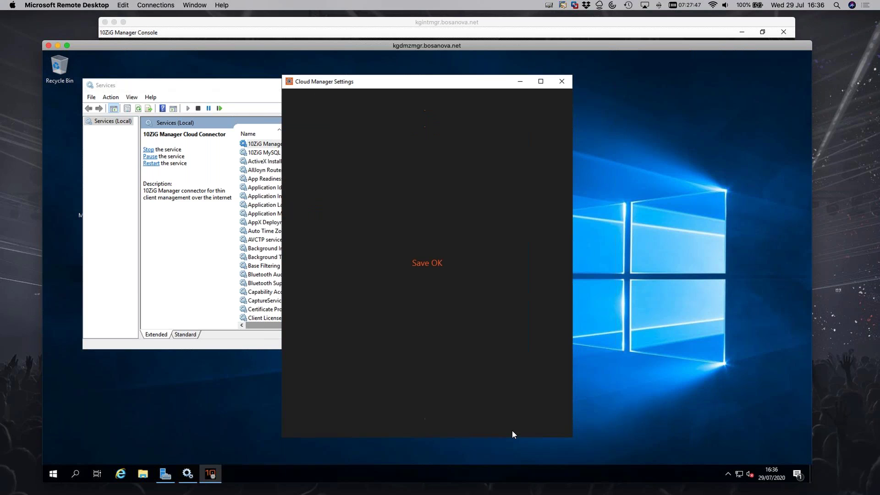
pyautogui.click(483, 429)
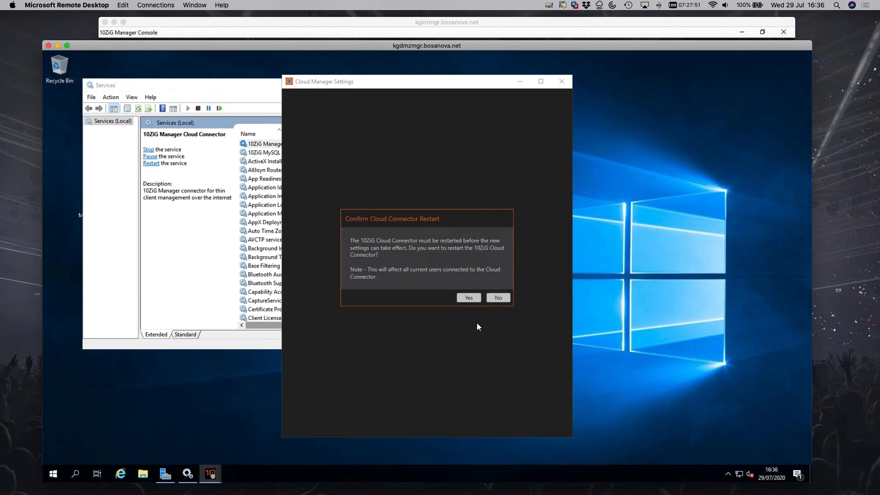
pyautogui.click(470, 298)
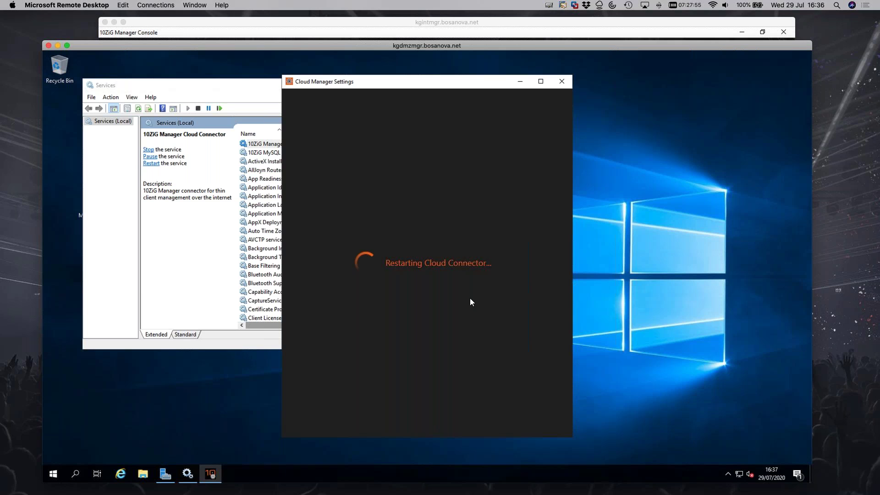
pyautogui.click(559, 84)
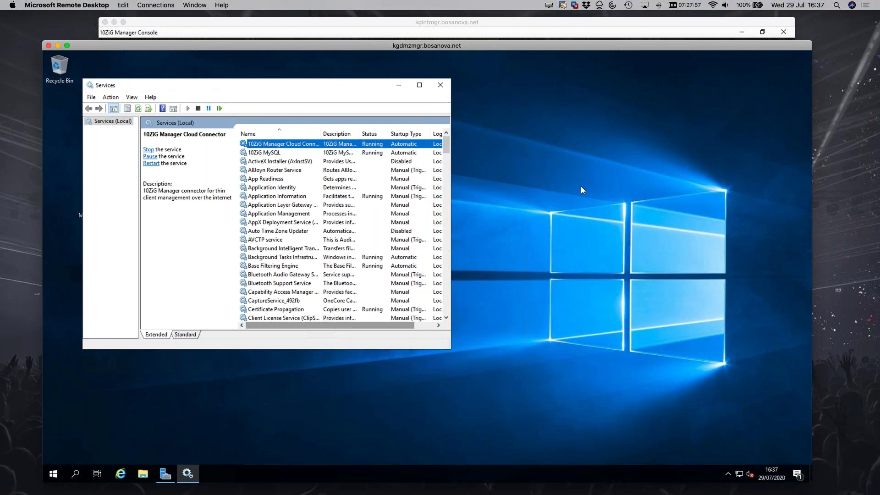
pyautogui.click(554, 32)
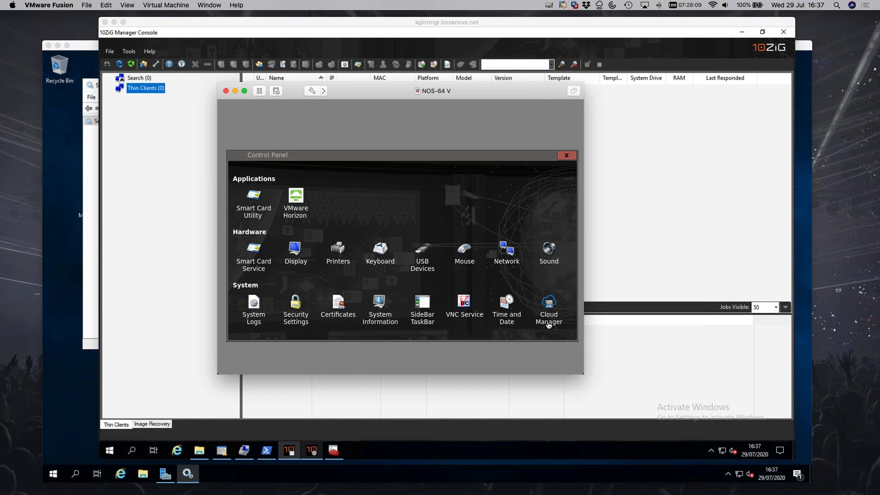
# Step: In the thin client's Cloud Manager, turn off DNS SRV, enter kgdmzmgr.bosanova.net, and accept certificate errors
pyautogui.click(557, 310)
pyautogui.click(548, 310)
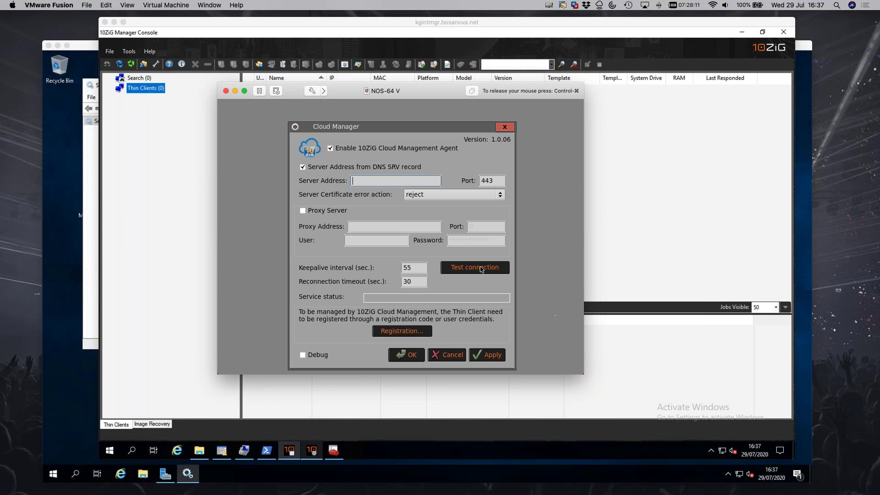
pyautogui.click(309, 169)
pyautogui.click(303, 168)
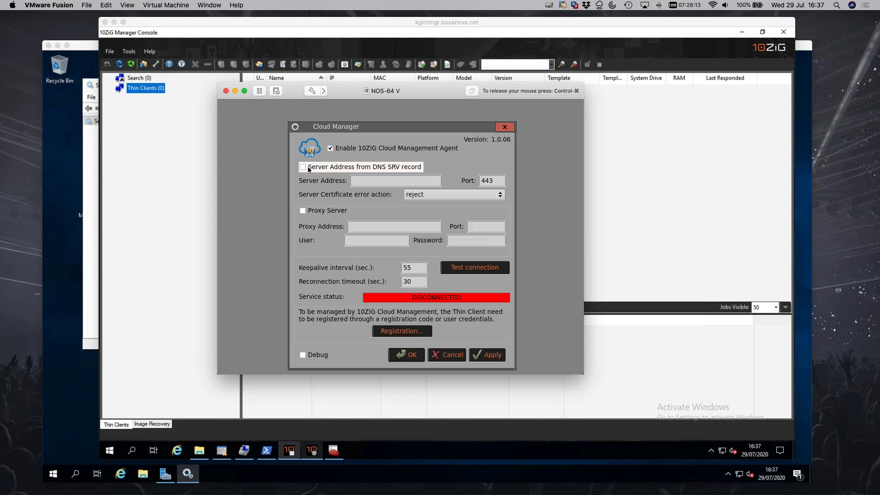
pyautogui.click(337, 182)
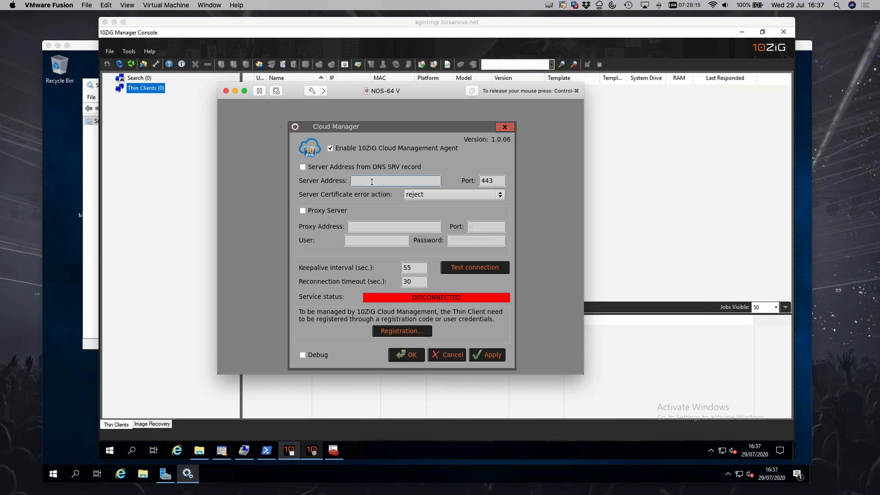
pyautogui.write('kgdmmgr.bosanova.net')
pyautogui.click(464, 197)
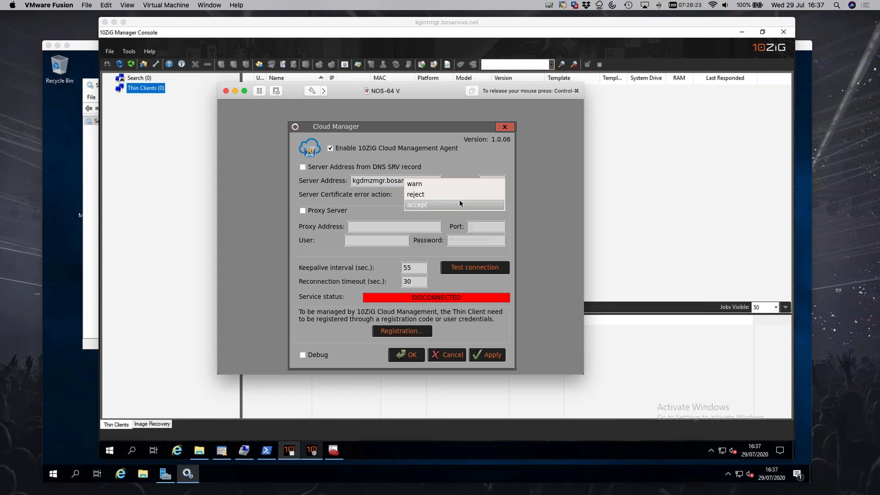
pyautogui.click(463, 206)
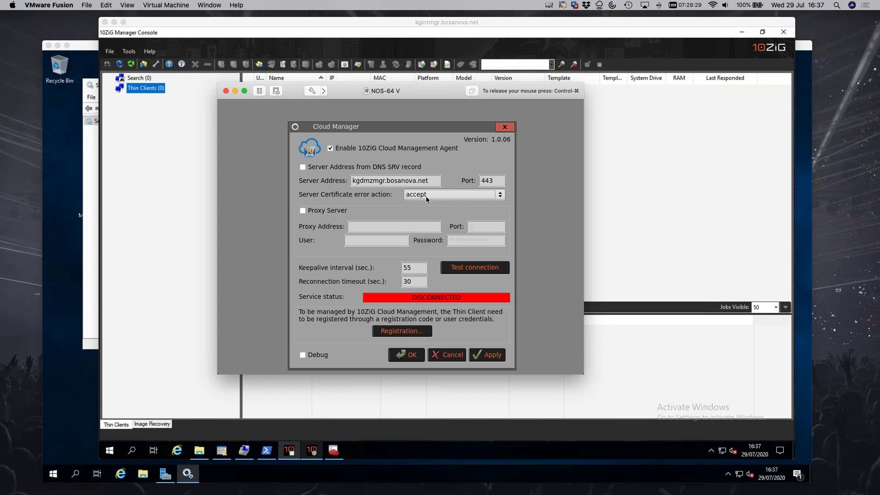
# Step: Test the connection to the DMZ server, then apply and save the Cloud Manager settings
pyautogui.click(459, 267)
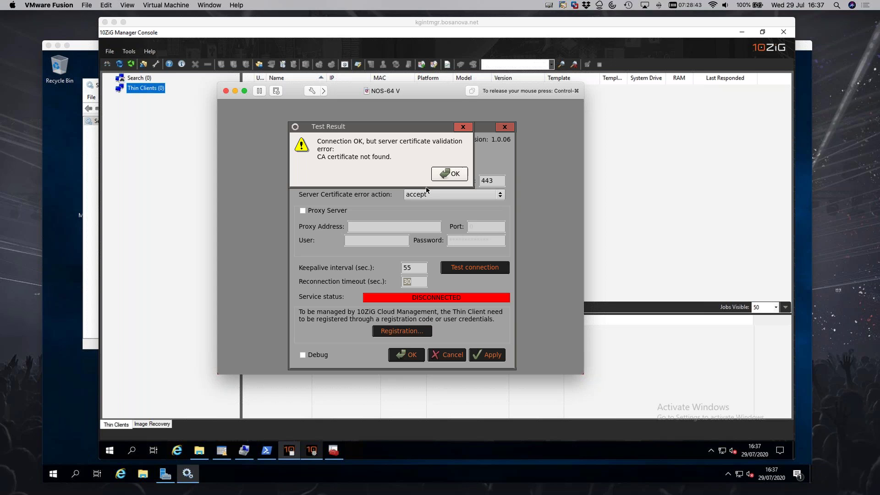
pyautogui.click(443, 177)
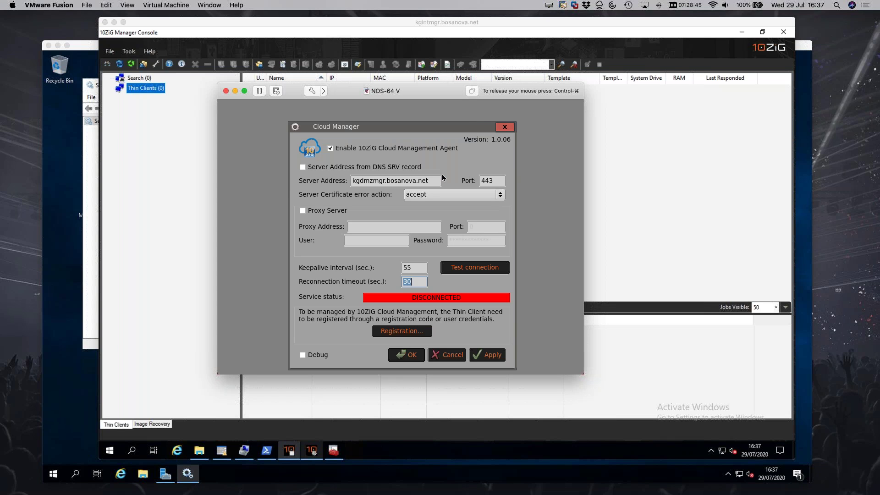
pyautogui.click(488, 358)
pyautogui.click(409, 356)
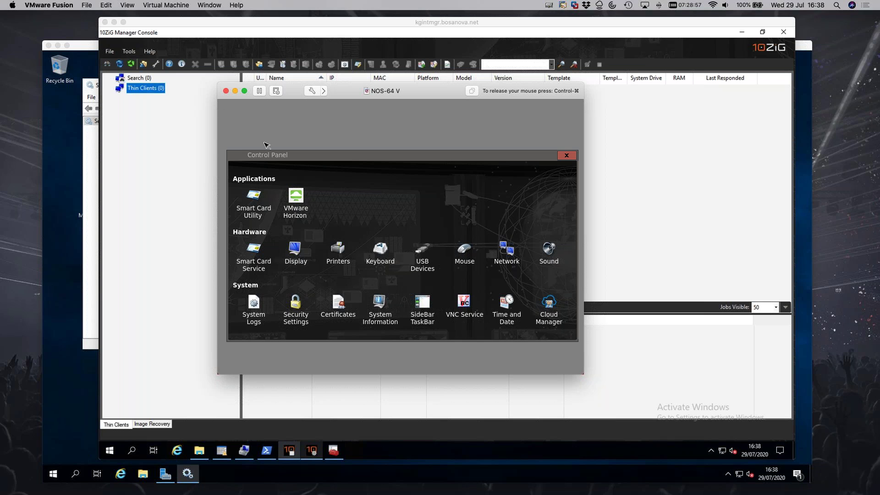
# Step: View thin client 10ZiG-917b351's screen over VNC in the Manager Console, then close the viewer
pyautogui.click(145, 92)
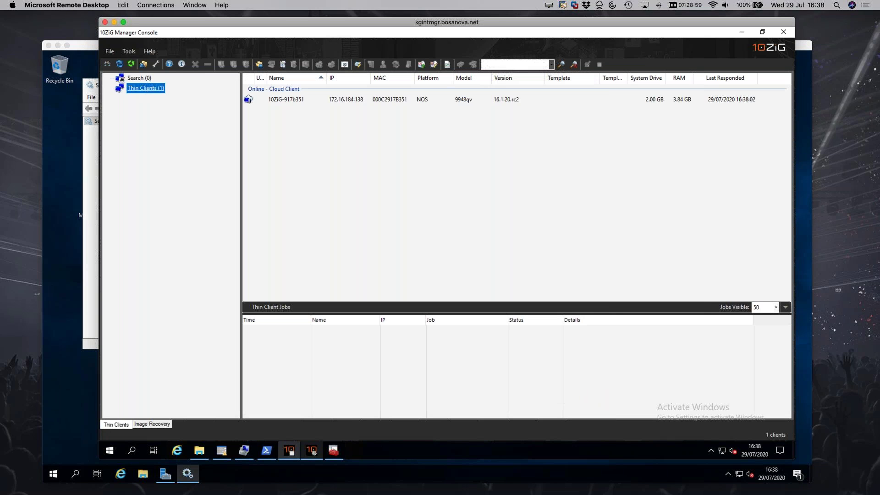
pyautogui.click(323, 99)
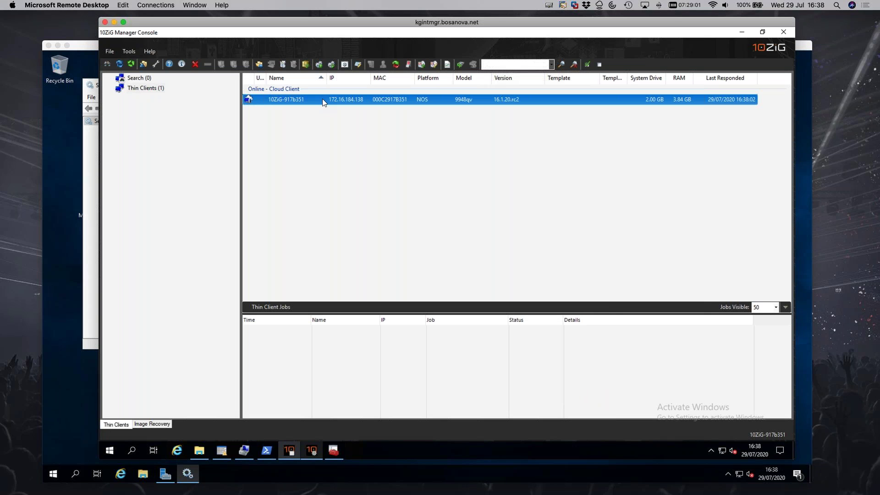
pyautogui.rightClick(337, 104)
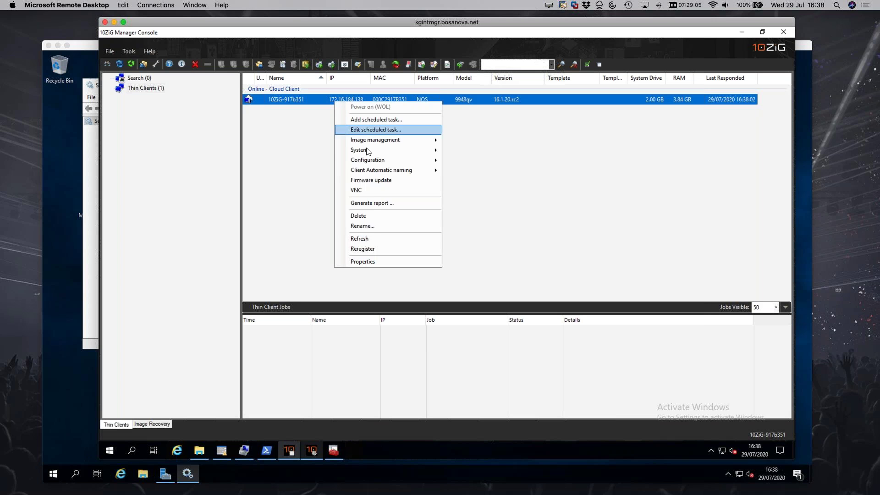
pyautogui.click(370, 190)
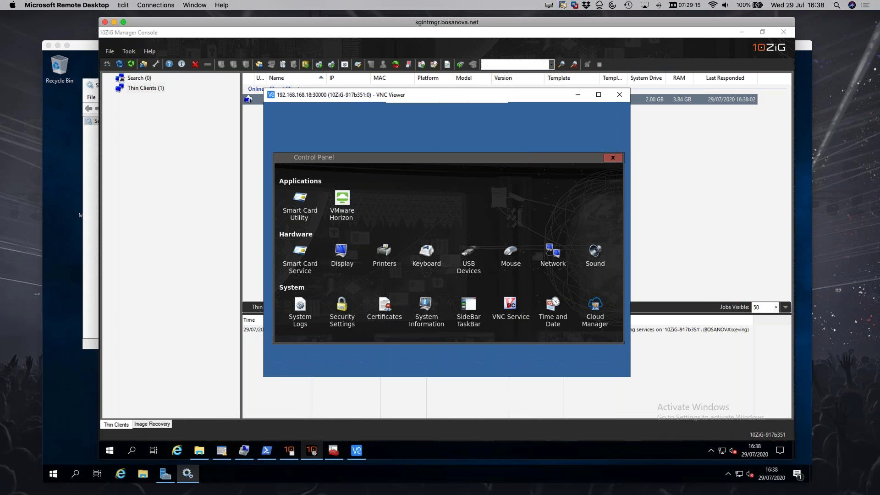
pyautogui.click(619, 96)
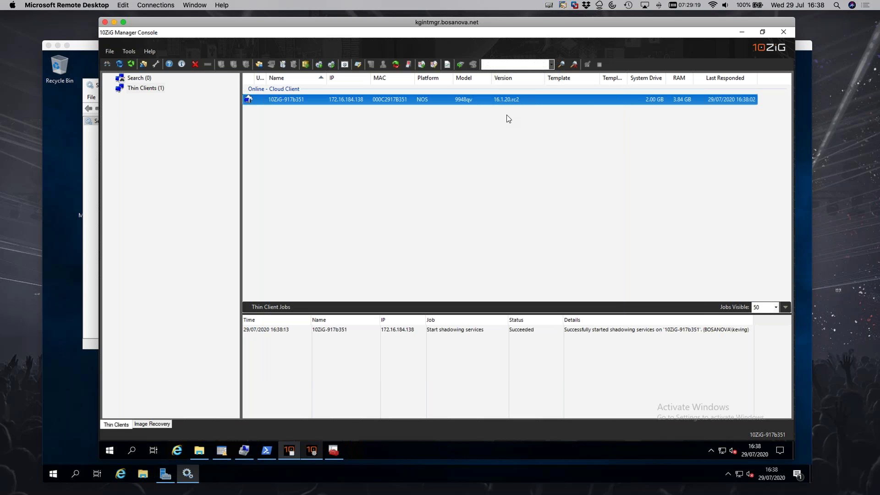
# Step: Retrieve the configuration from thin client 10ZiG-917b351
pyautogui.rightClick(467, 101)
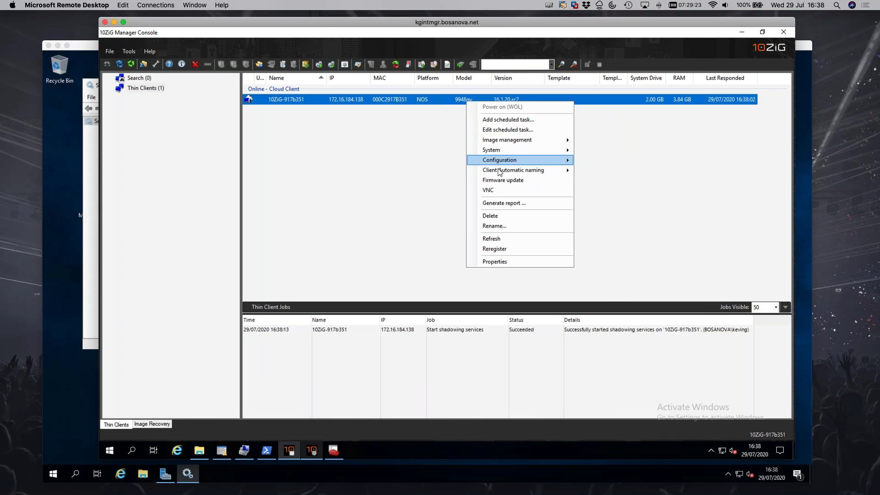
pyautogui.moveTo(502, 161)
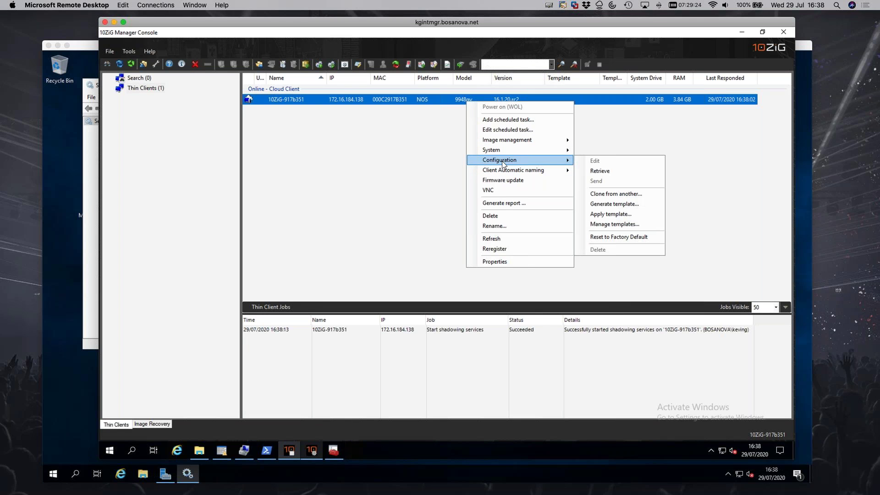
pyautogui.click(600, 171)
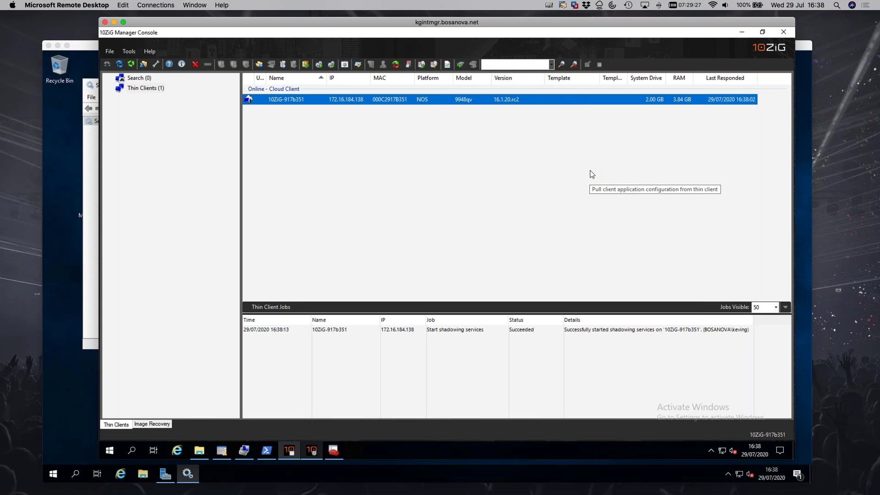
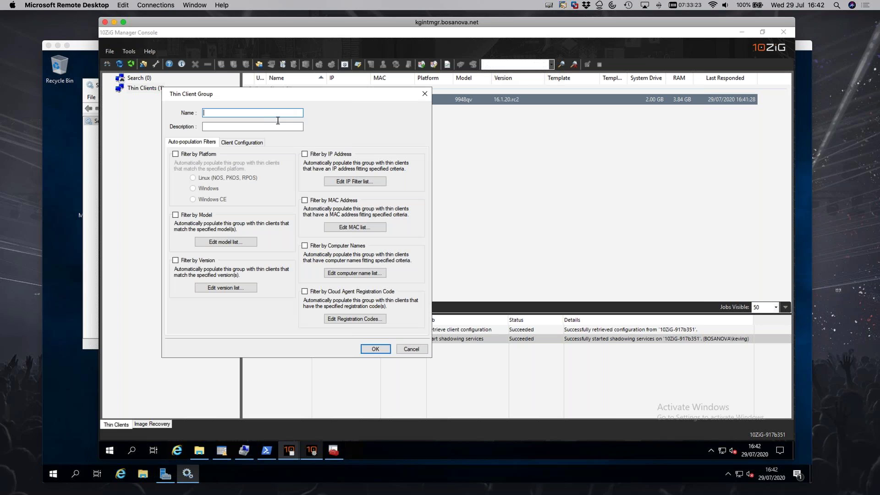
# Step: Name the new group 'Remote' and give it the description 'Webinar'
pyautogui.write('Remote')
pyautogui.press('Tab')
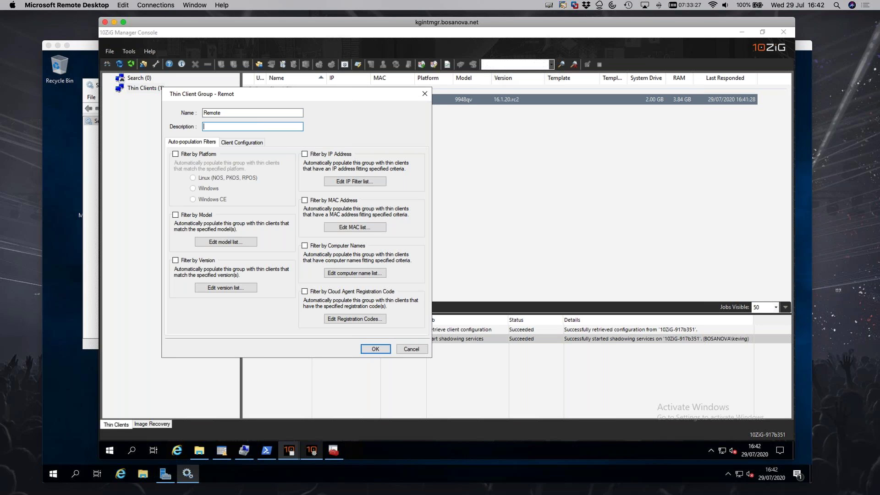
pyautogui.write('Webinar')
# Step: Enable the Linux platform filter and the Cloud Agent Registration Code filter, acknowledging the warning
pyautogui.click(190, 154)
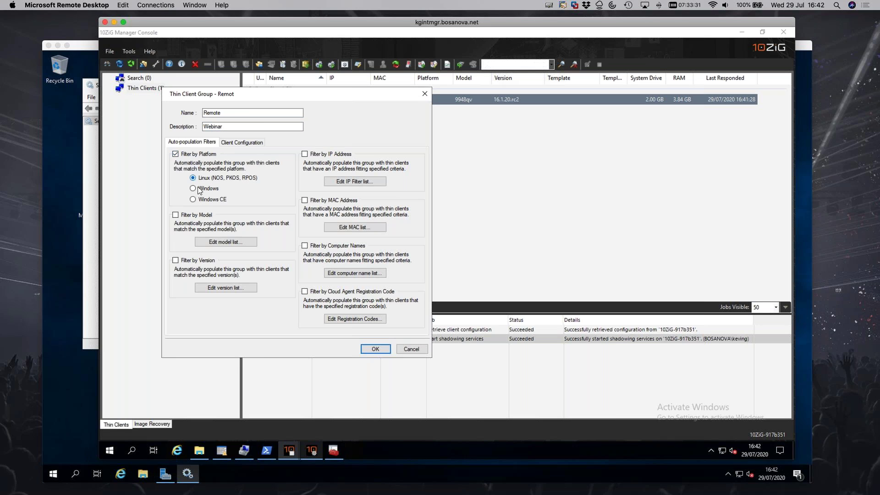
pyautogui.click(305, 291)
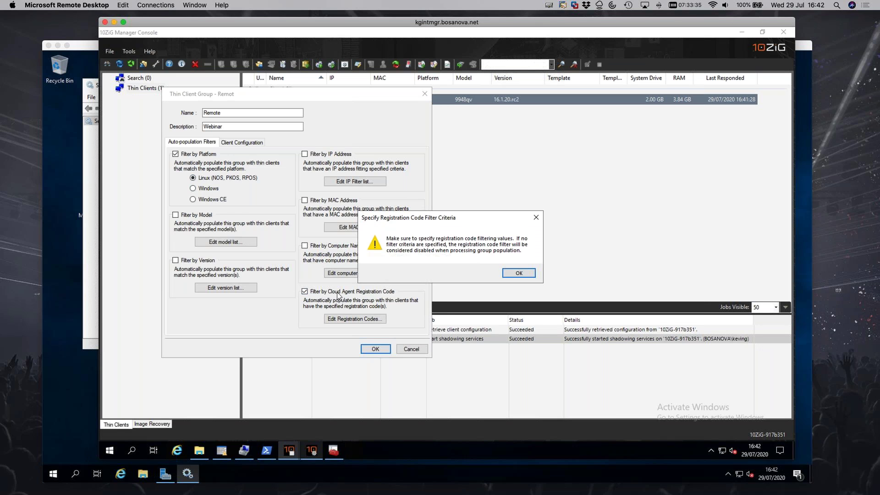
pyautogui.click(518, 274)
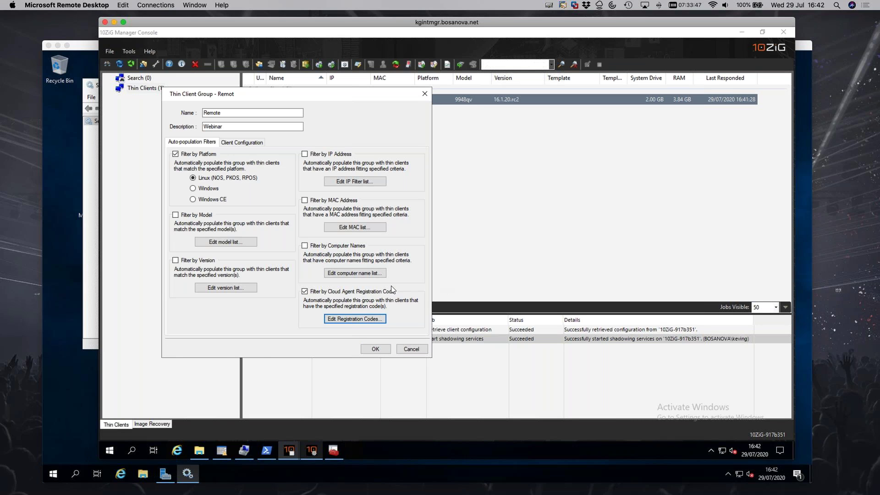
pyautogui.click(317, 295)
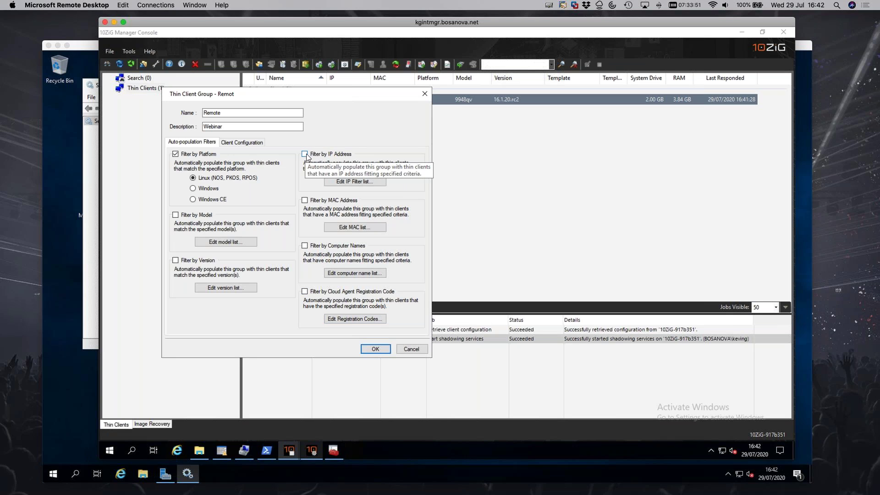
pyautogui.click(305, 291)
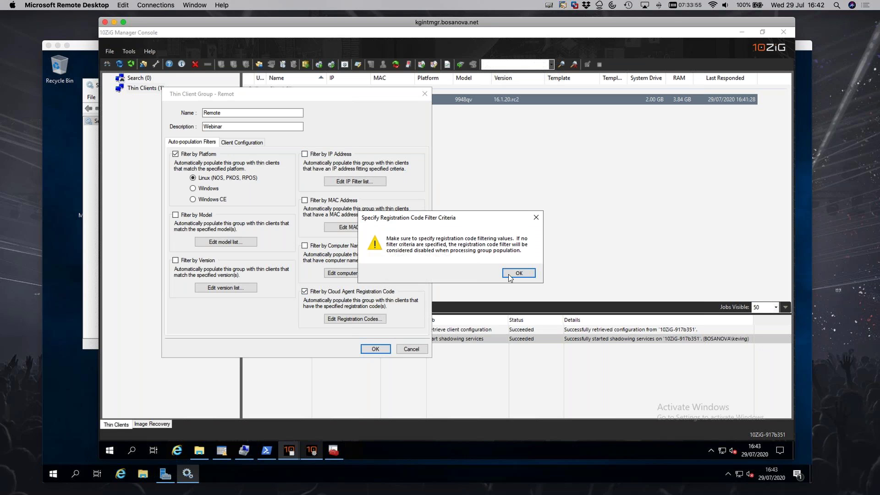
pyautogui.click(523, 273)
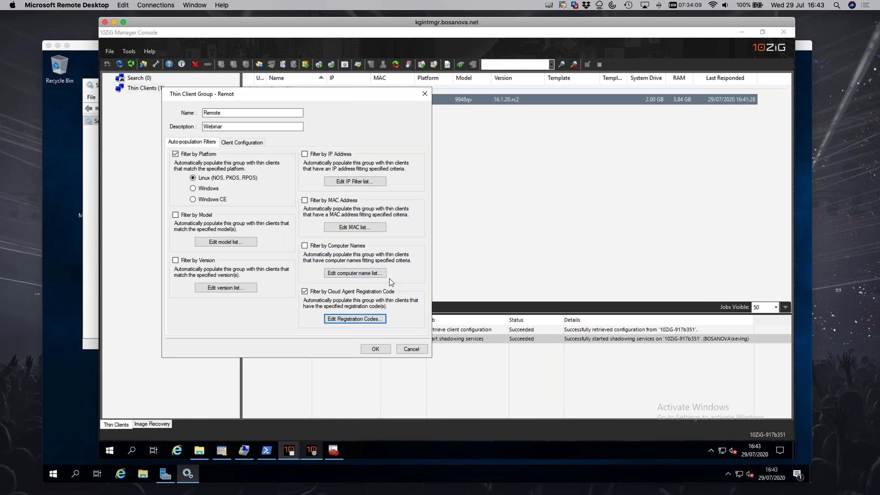
# Step: Add 'remote' as the group's registration code pattern
pyautogui.click(371, 319)
pyautogui.click(250, 243)
pyautogui.write('remote')
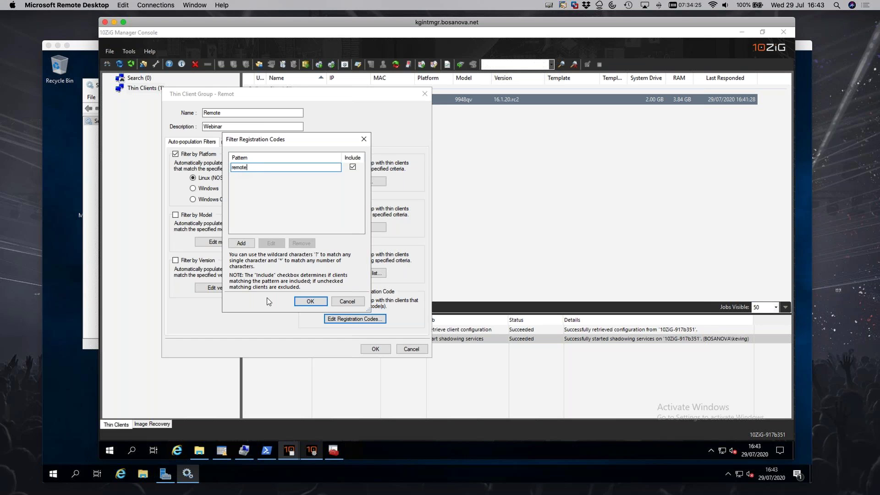
pyautogui.click(311, 302)
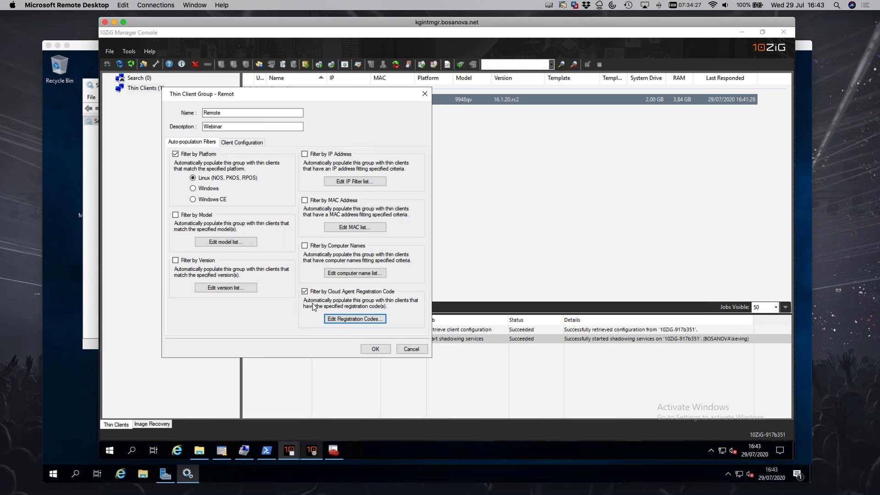
# Step: Leave MAC address filtering off, create the Remote group, and view its empty client list
pyautogui.click(305, 202)
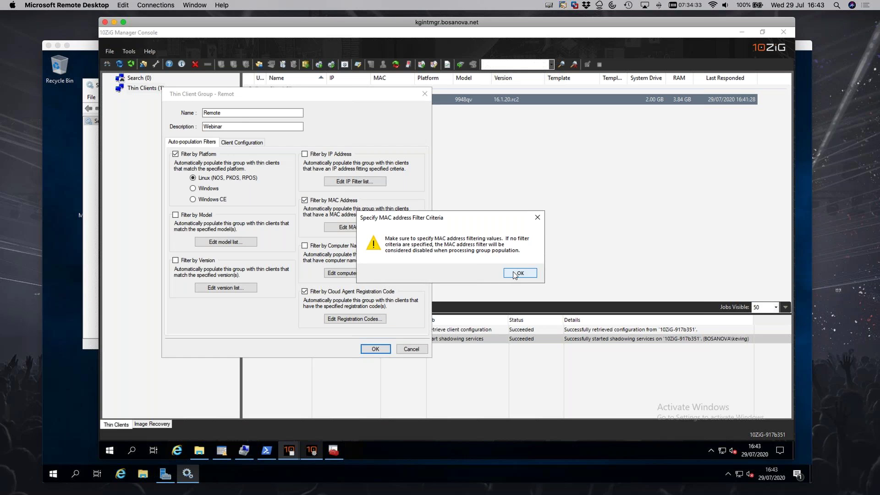
pyautogui.click(517, 273)
pyautogui.click(305, 200)
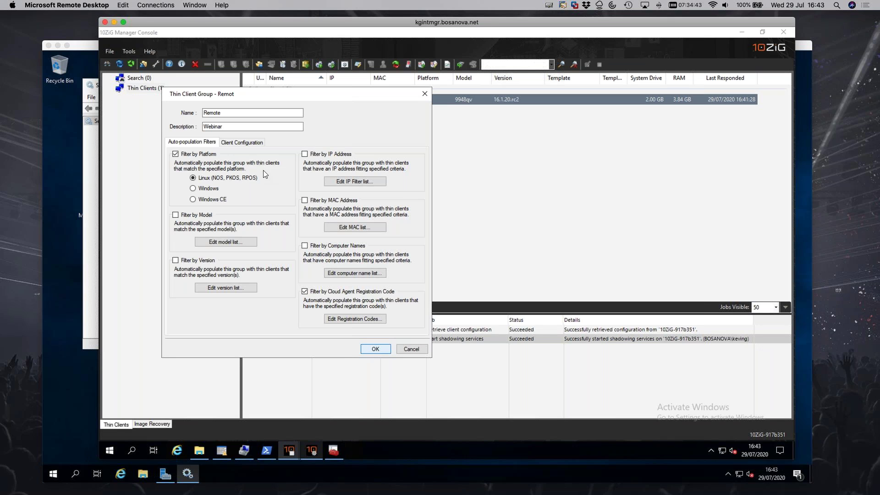
pyautogui.click(250, 144)
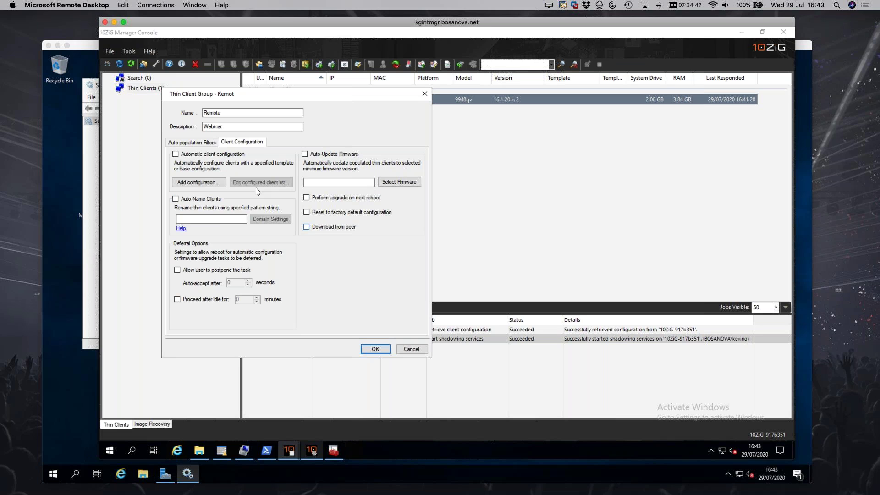
pyautogui.click(208, 144)
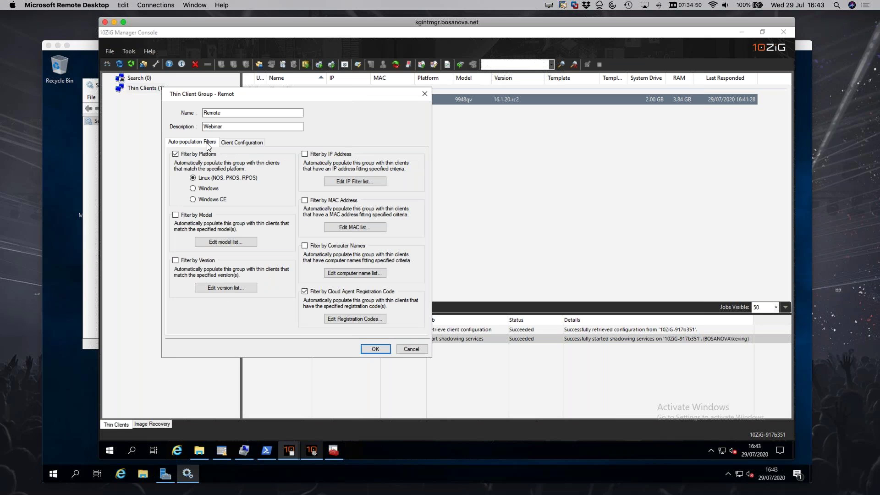
pyautogui.click(375, 349)
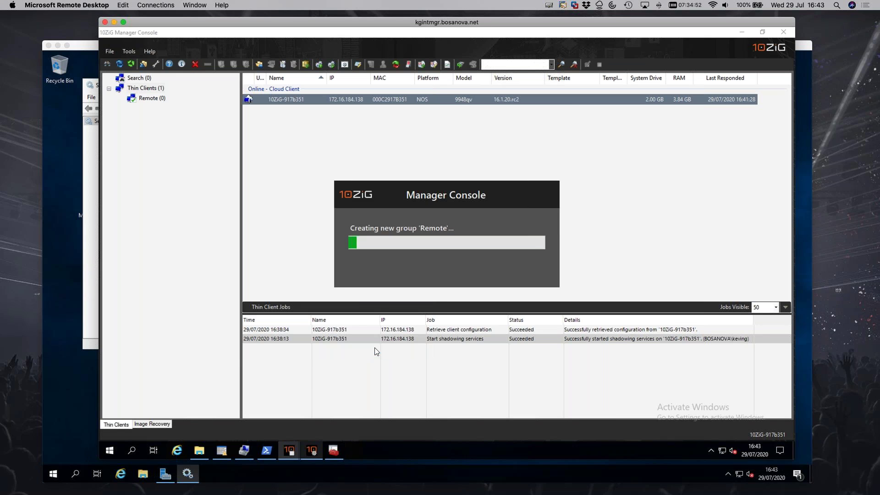
pyautogui.click(154, 101)
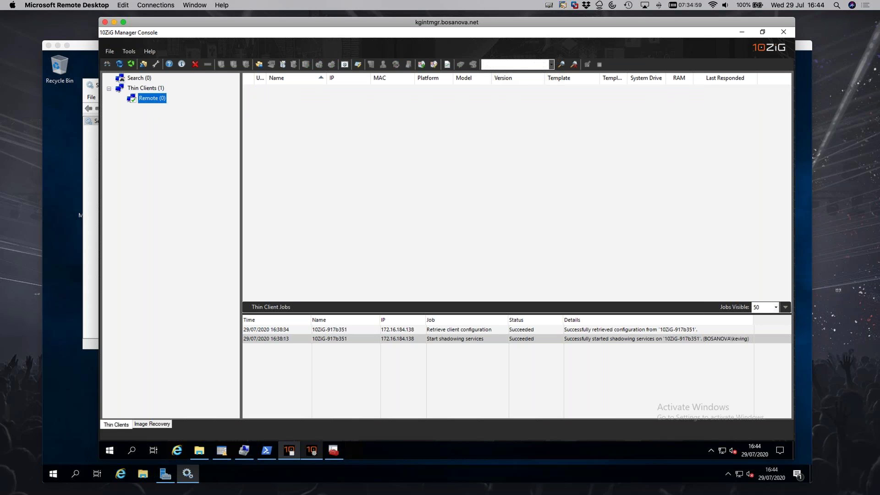
pyautogui.press('super+Tab')
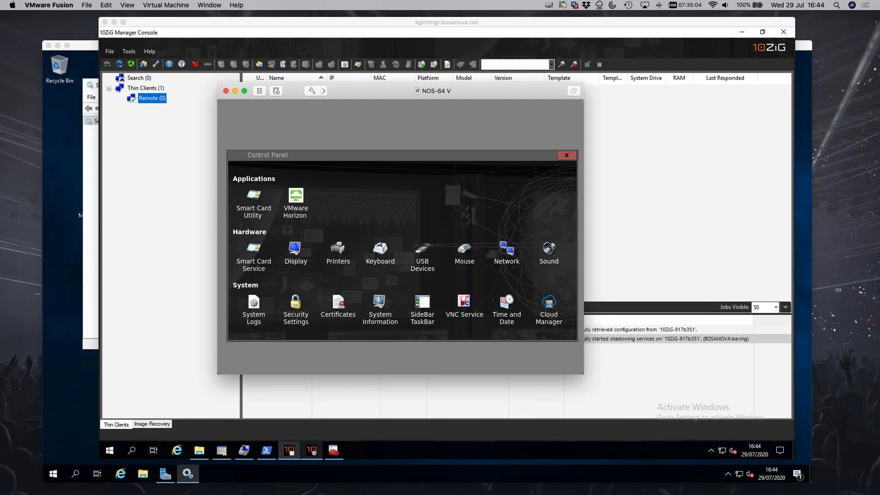
pyautogui.click(558, 328)
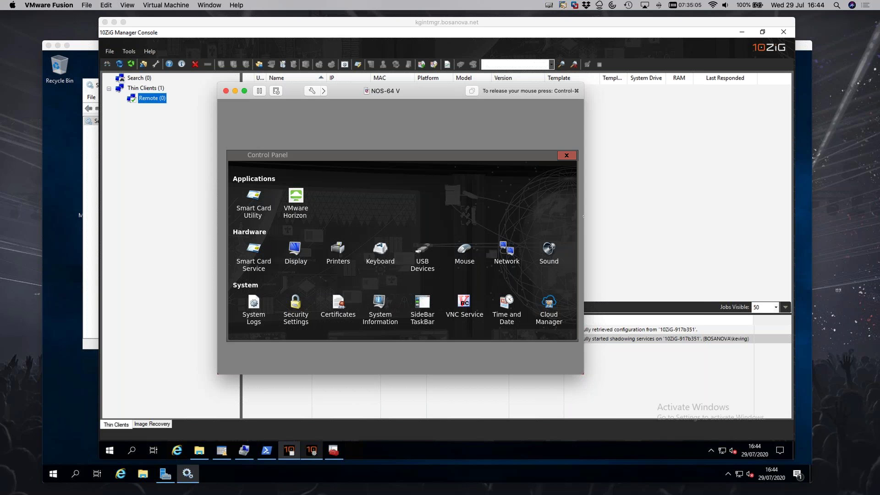
pyautogui.click(544, 318)
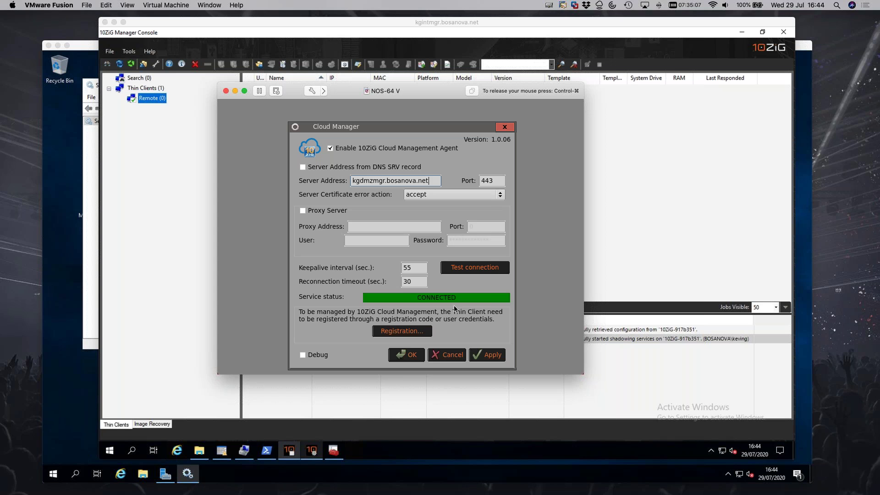
pyautogui.click(416, 334)
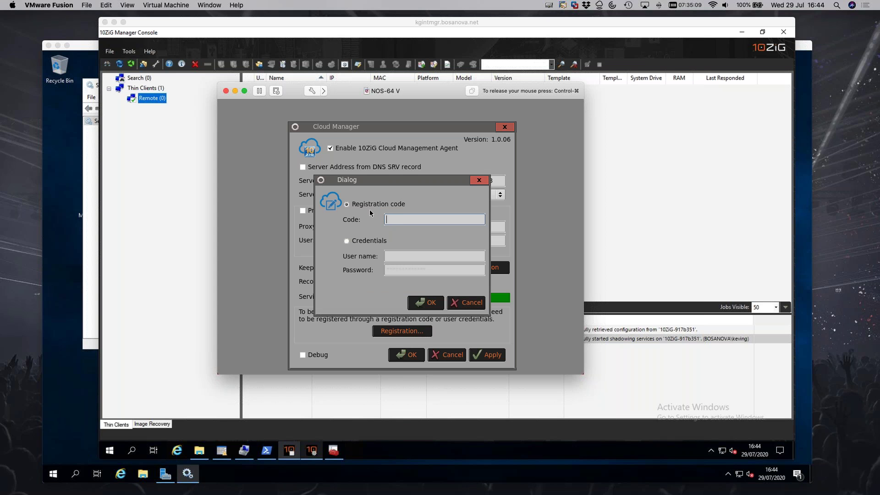
pyautogui.write('remote')
pyautogui.click(426, 303)
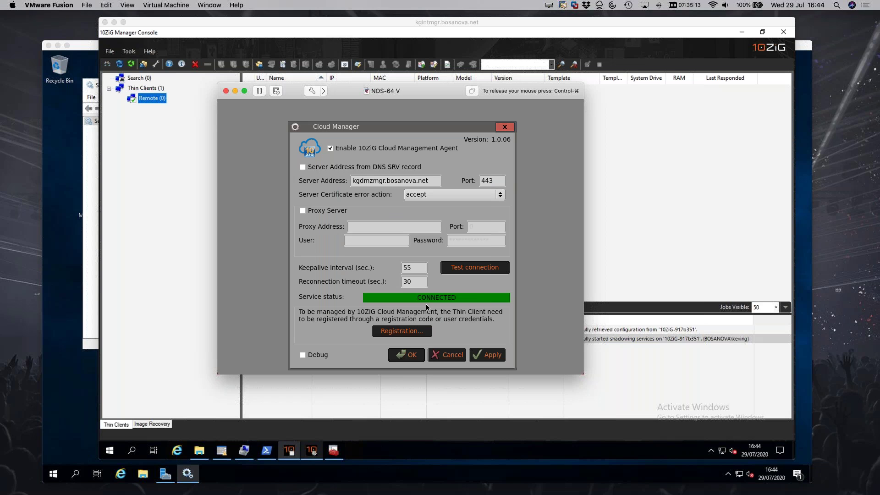
pyautogui.click(489, 359)
pyautogui.click(408, 357)
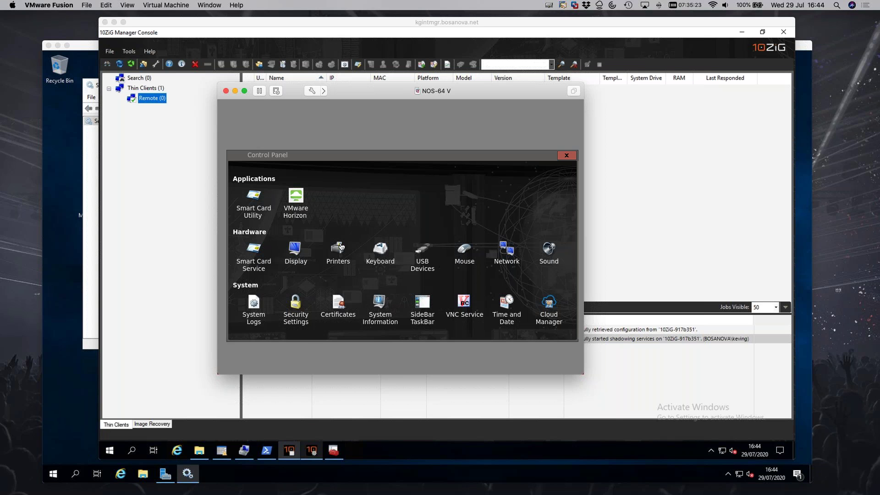
pyautogui.click(158, 99)
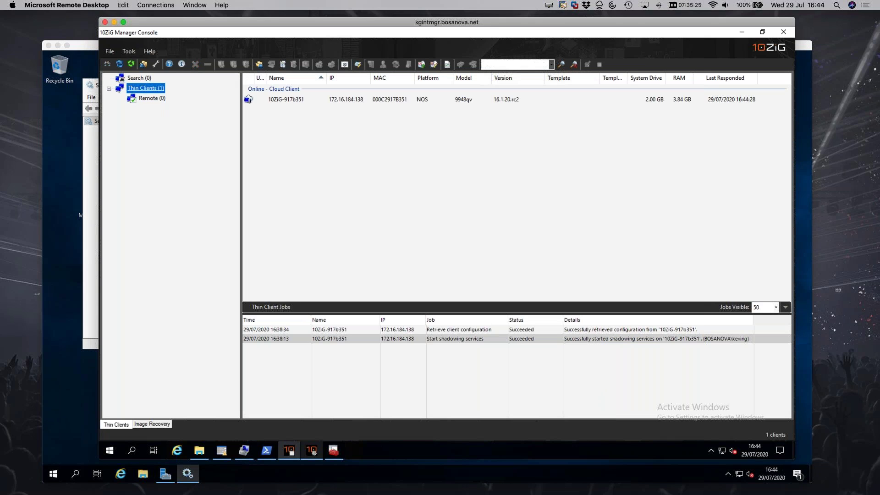
# Step: Confirm the Remote group now holds one client, 10ZiG-917b351
pyautogui.click(158, 98)
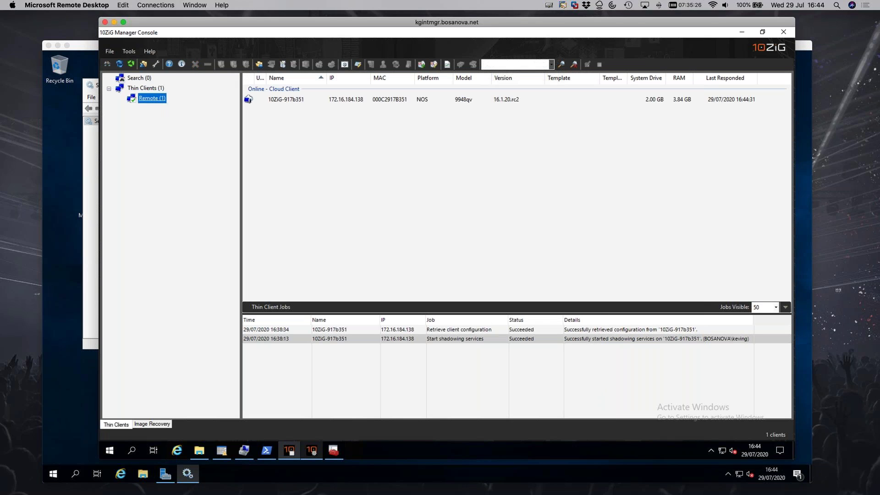
pyautogui.rightClick(160, 98)
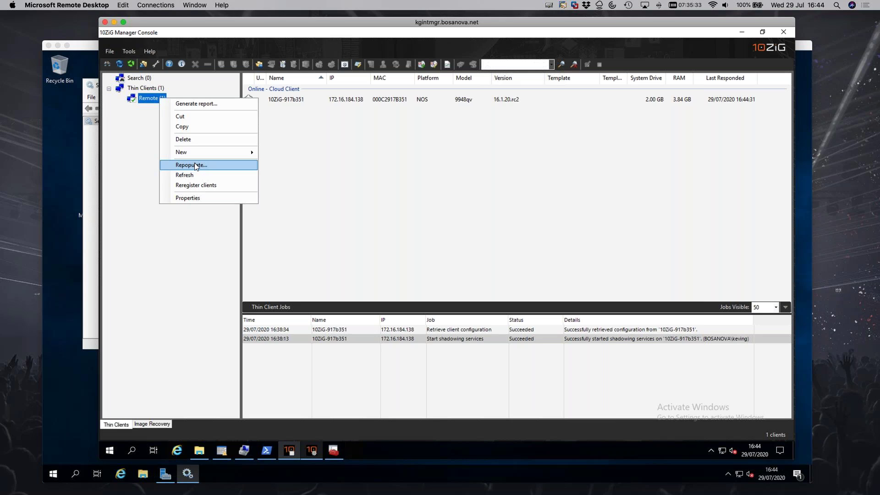
pyautogui.click(308, 200)
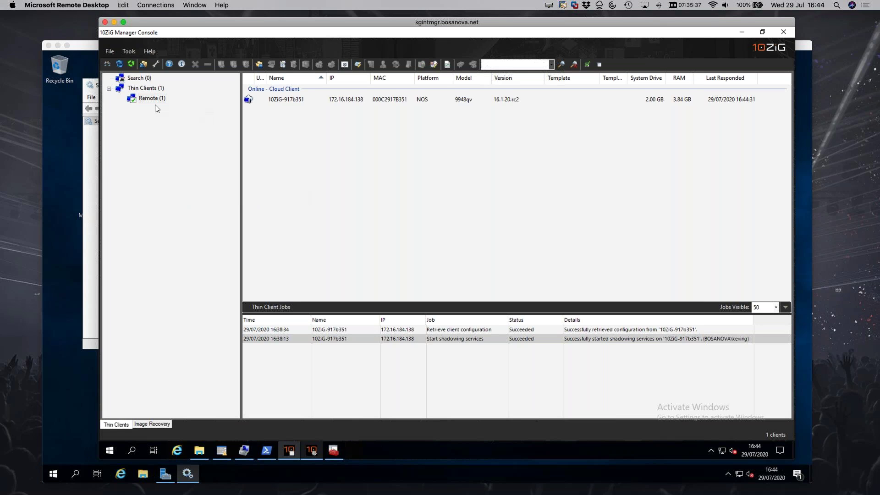
pyautogui.click(312, 99)
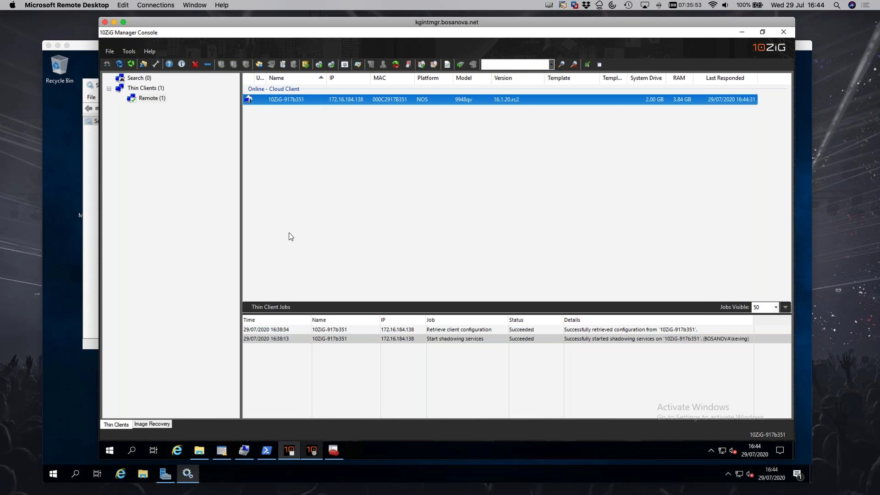
# Step: Launch 10ZiG Manager Role Administration from the Start menu's 10ZiG Manager folder
pyautogui.rightClick(111, 451)
pyautogui.click(112, 450)
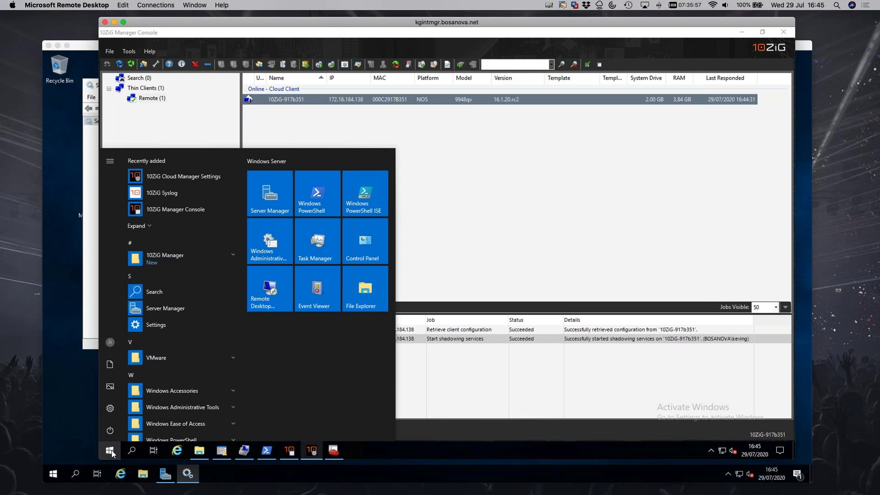
pyautogui.click(183, 257)
pyautogui.click(188, 325)
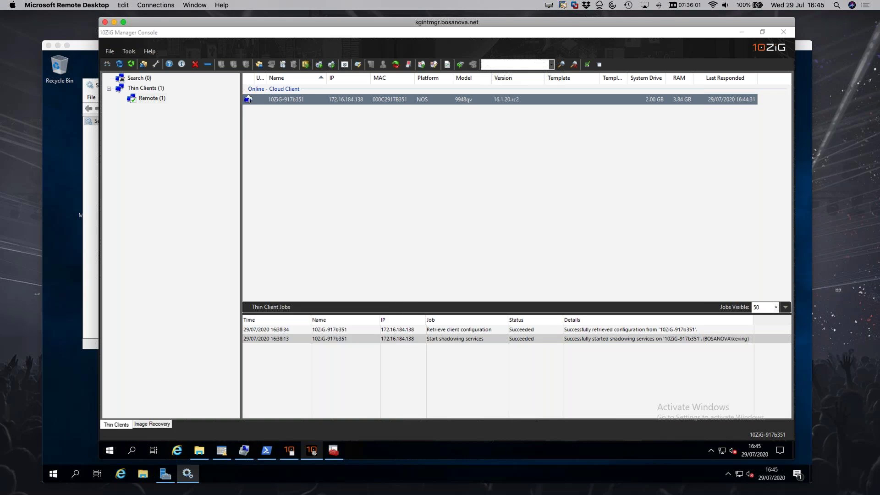
# Step: Allow the UAC prompt and review the Administrators (Local) and 10ZiG Manager Administrators role privileges
pyautogui.click(369, 301)
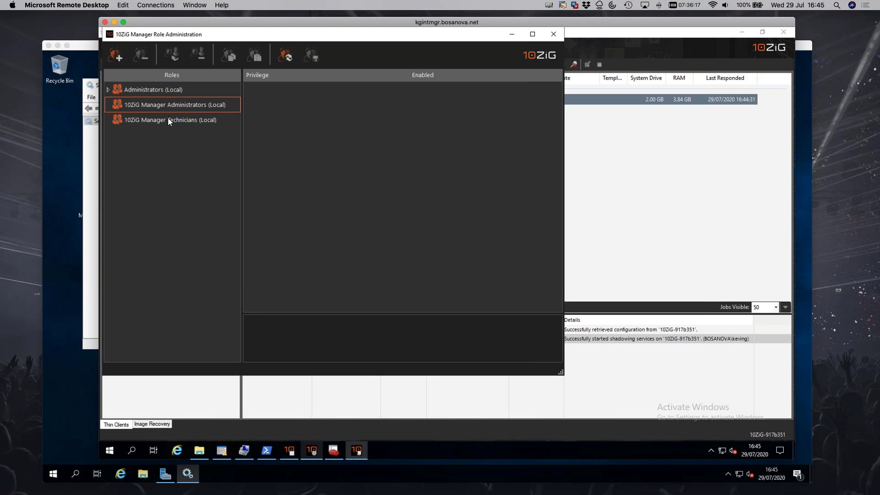
pyautogui.click(167, 92)
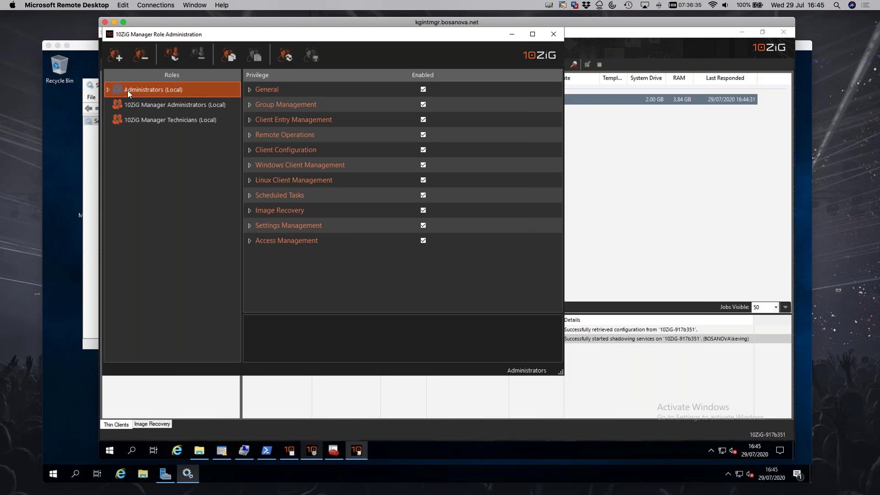
pyautogui.click(109, 90)
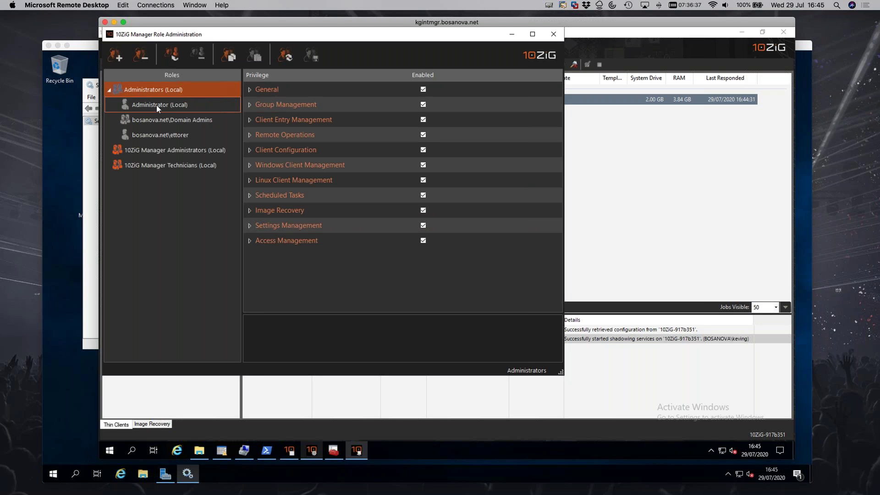
pyautogui.click(109, 91)
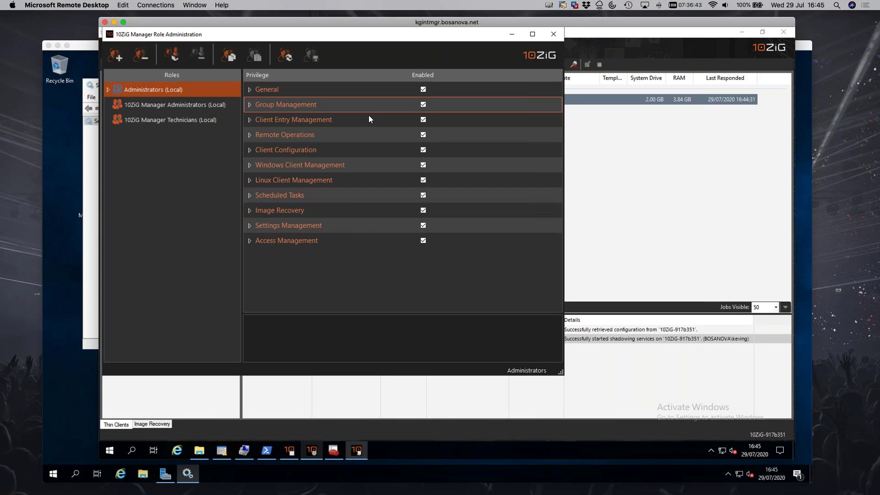
pyautogui.click(197, 105)
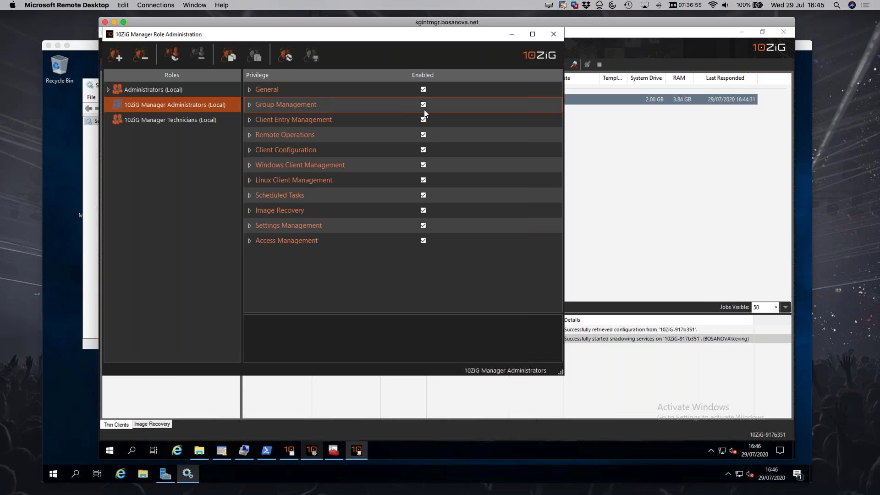
# Step: Review the Technicians role's Scheduled Tasks and Client Configuration privileges
pyautogui.click(191, 121)
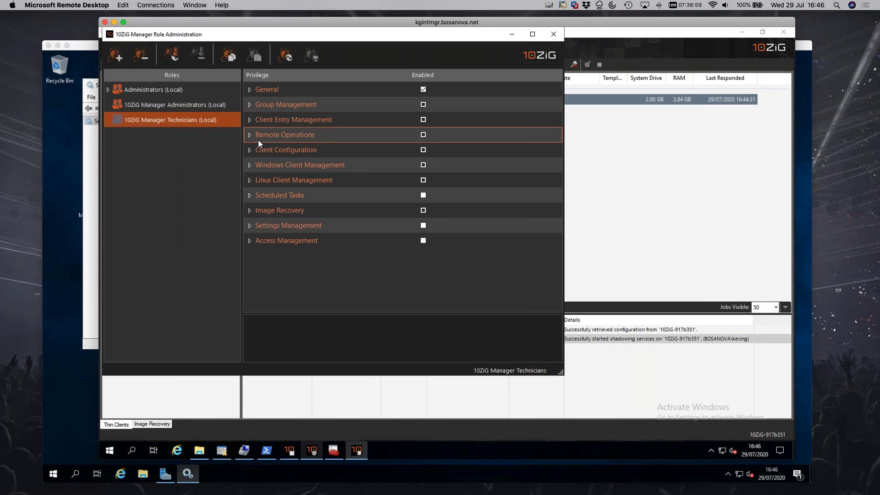
pyautogui.click(250, 196)
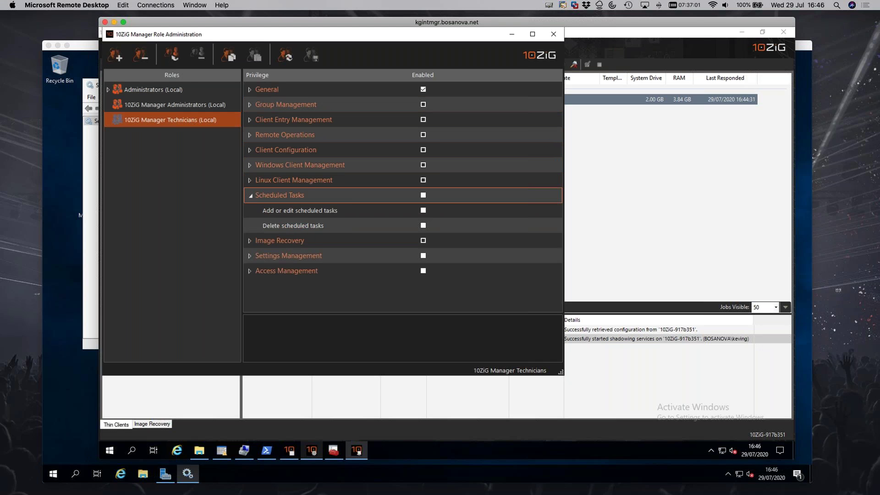
pyautogui.click(251, 150)
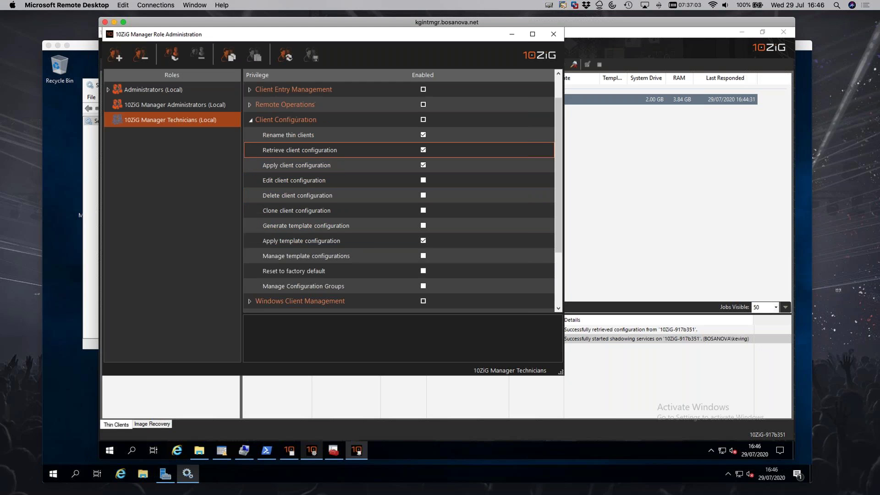
pyautogui.click(253, 120)
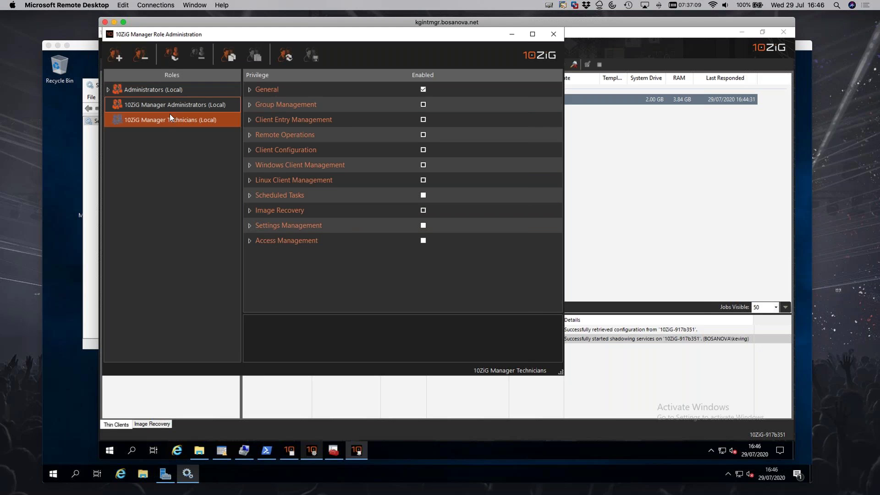
# Step: Open Add Member for Technicians with the BOSANOVA domain, then cancel it
pyautogui.click(171, 55)
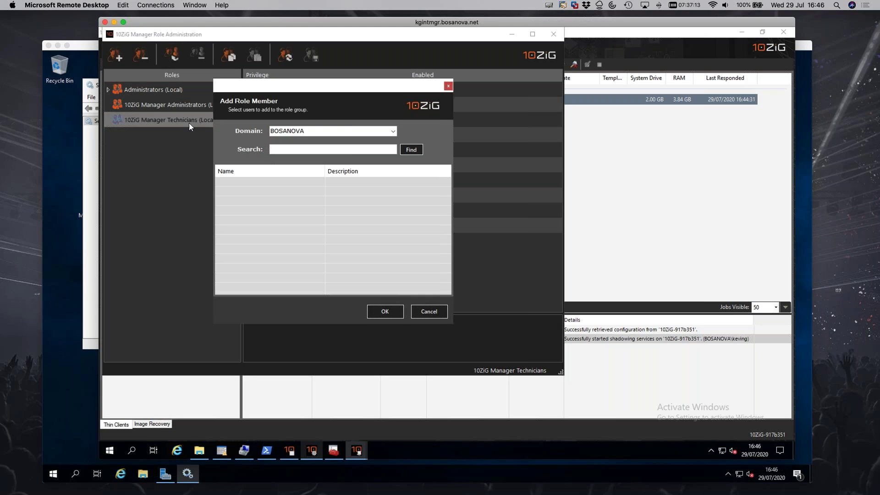
pyautogui.click(394, 132)
pyautogui.click(395, 132)
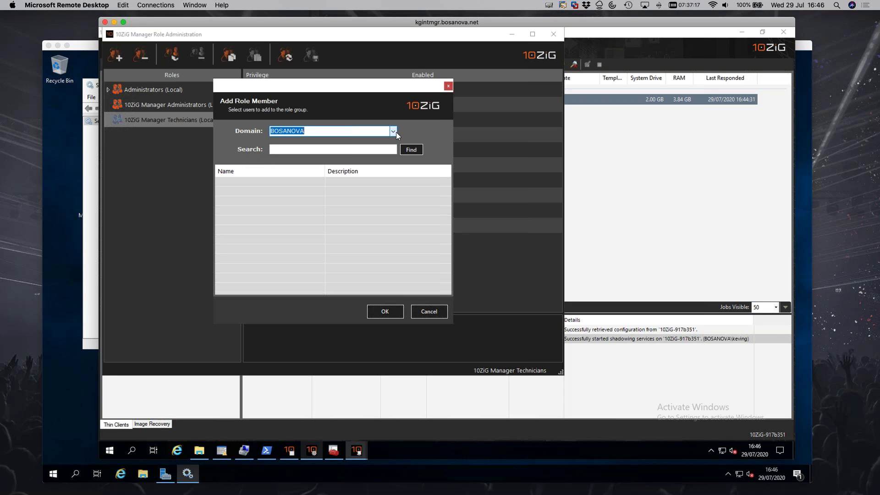
pyautogui.click(428, 311)
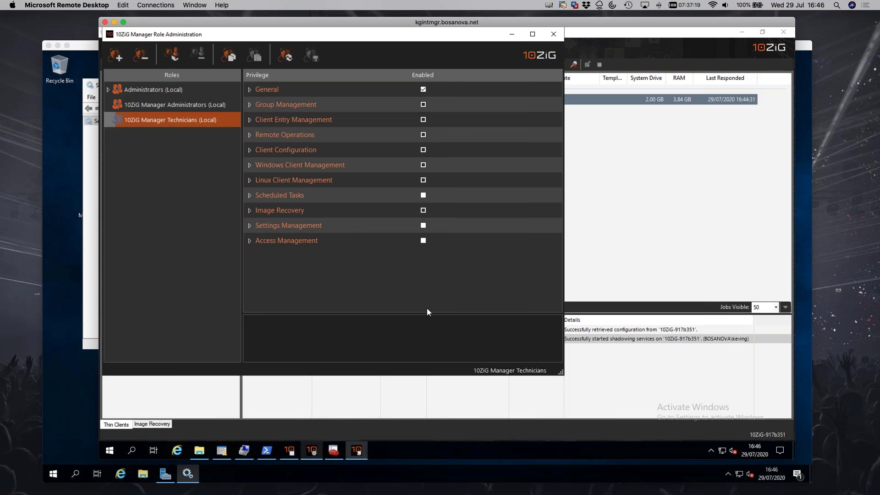
# Step: Search for 'domain admins' in a new role form, then close it without adding
pyautogui.click(119, 57)
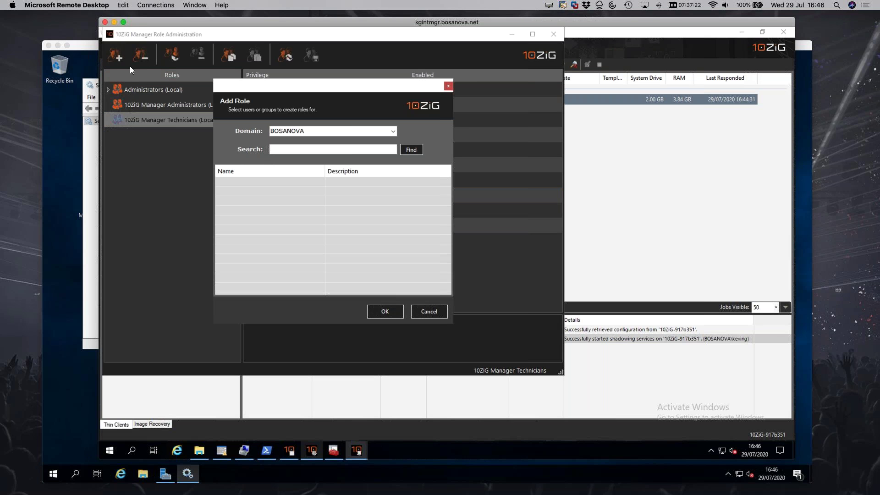
pyautogui.click(314, 152)
pyautogui.write('domain admins')
pyautogui.press('Return')
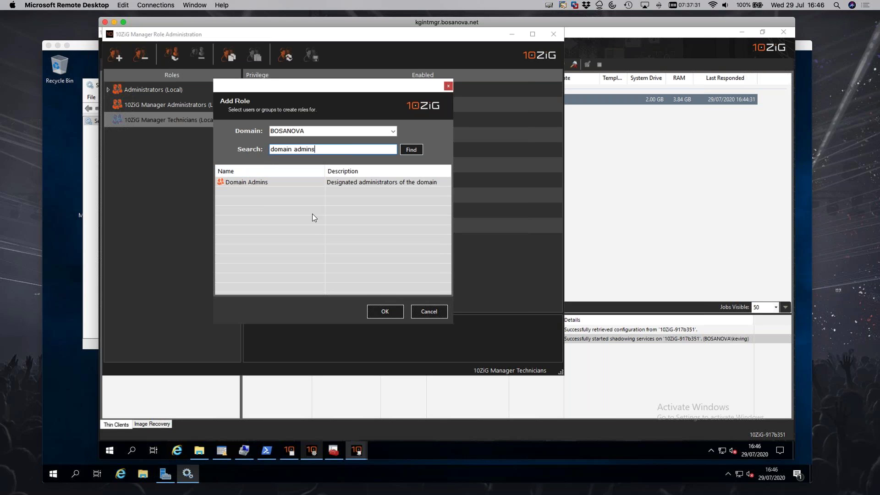
pyautogui.click(386, 311)
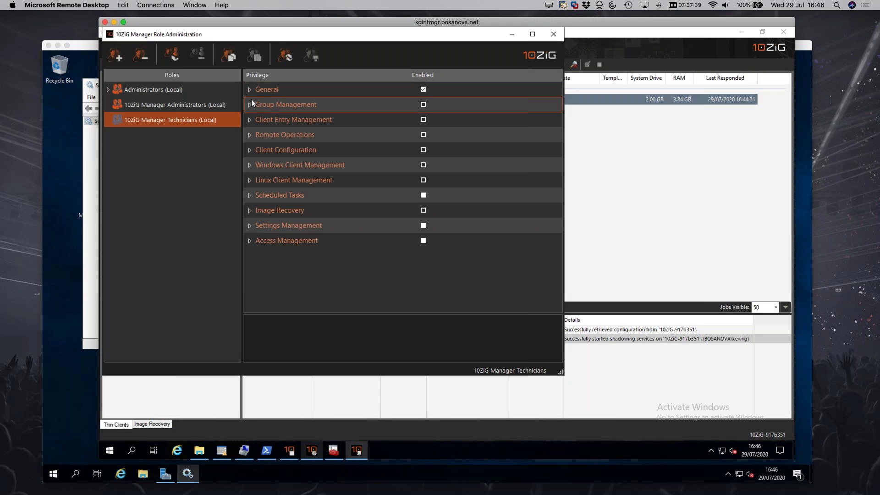
# Step: Recheck the role privileges, close Role Administration, and switch to the Cloud Connector server session
pyautogui.click(249, 150)
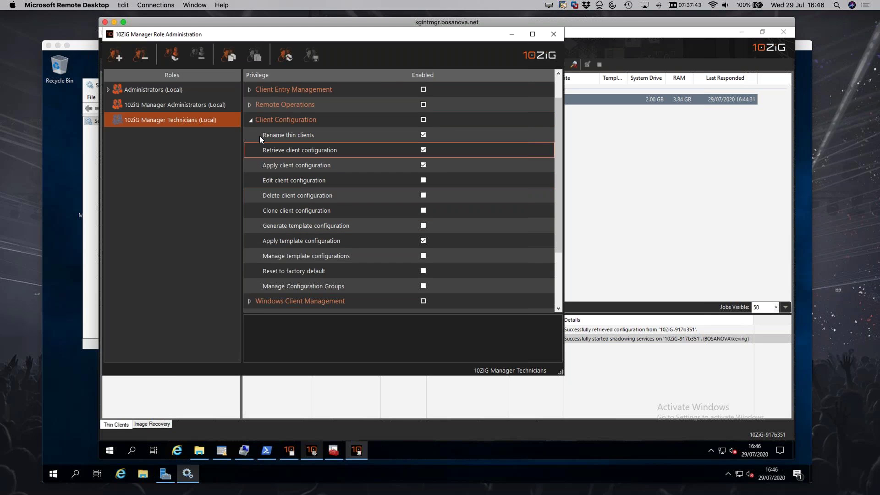
pyautogui.click(251, 120)
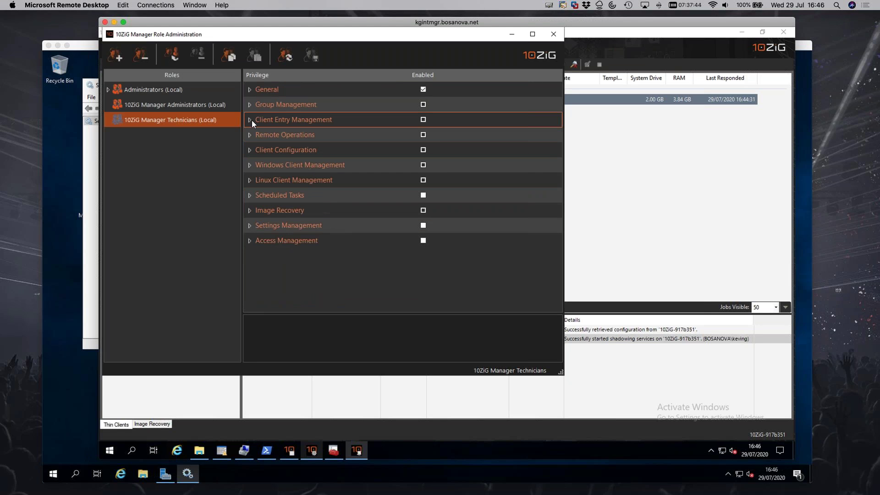
pyautogui.click(207, 105)
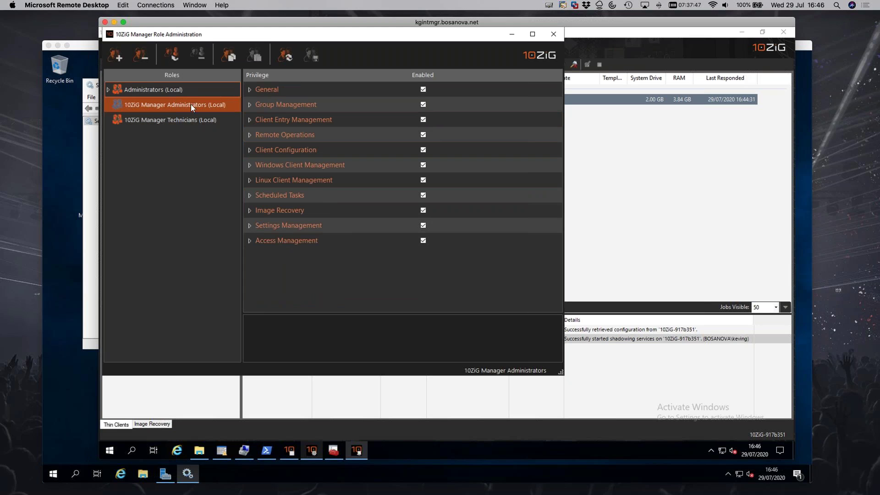
pyautogui.click(190, 119)
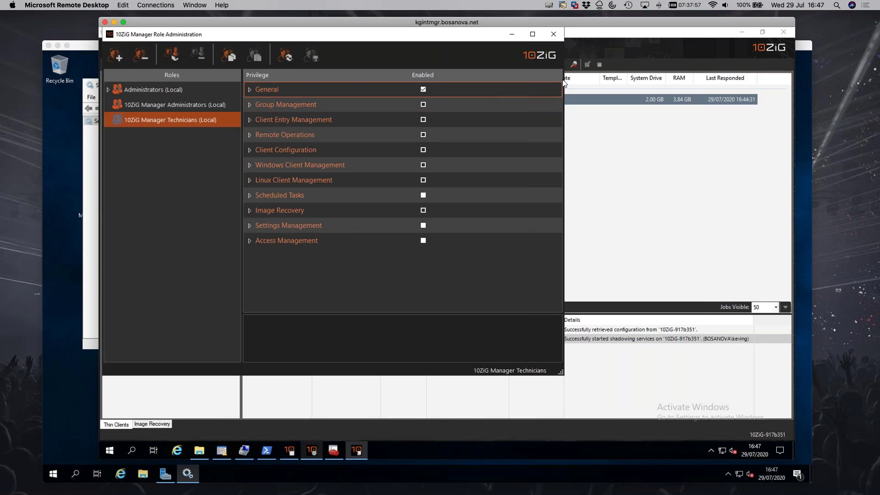
pyautogui.click(554, 35)
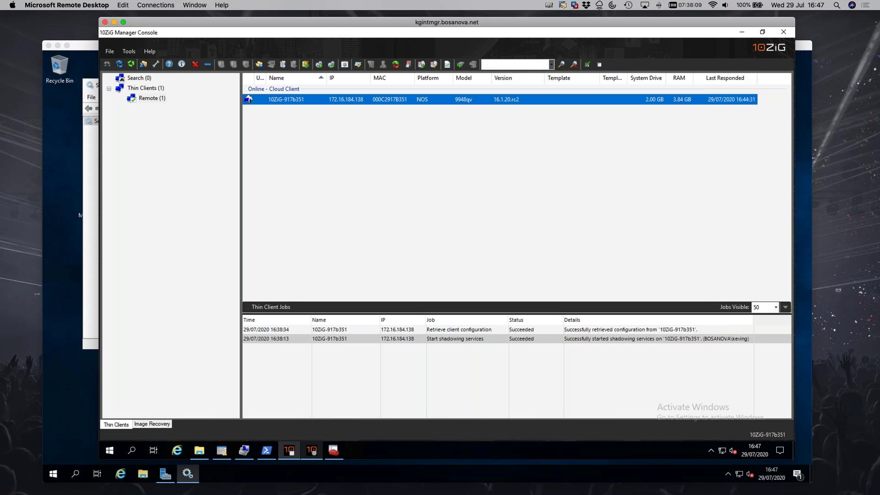
pyautogui.press('super+grave')
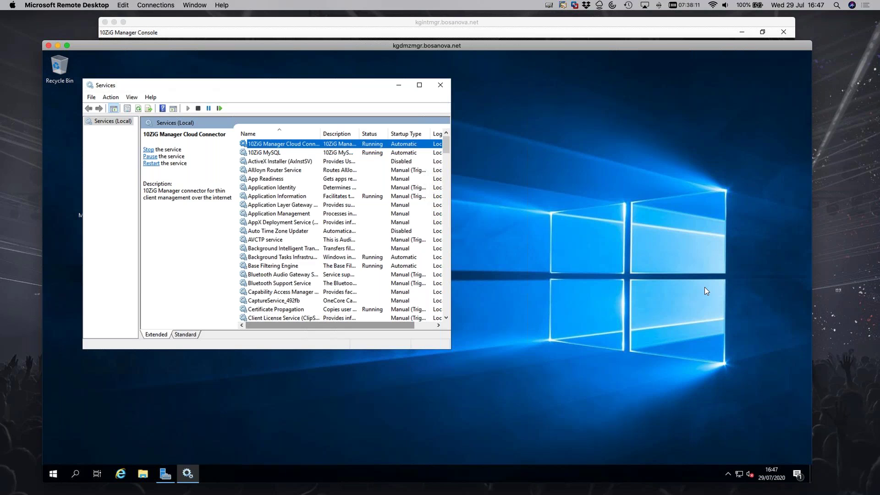
# Step: Minimize Services and run mmc as administrator from the Run prompt
pyautogui.click(398, 85)
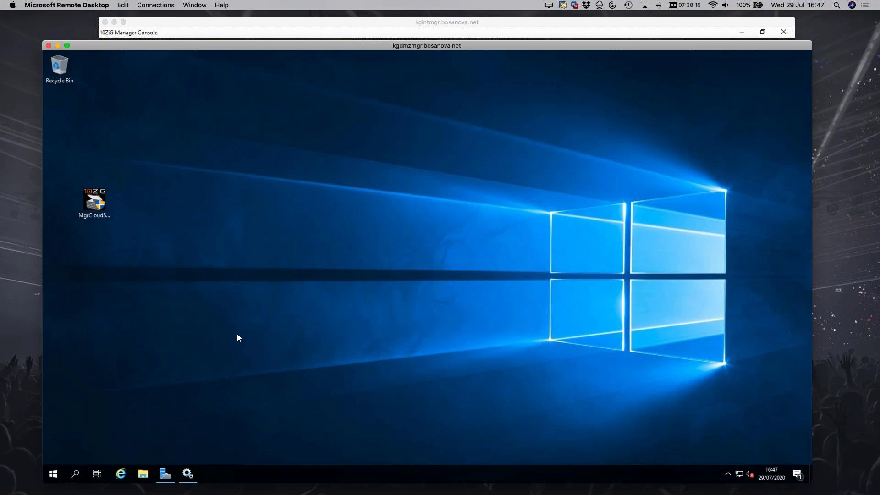
pyautogui.click(54, 473)
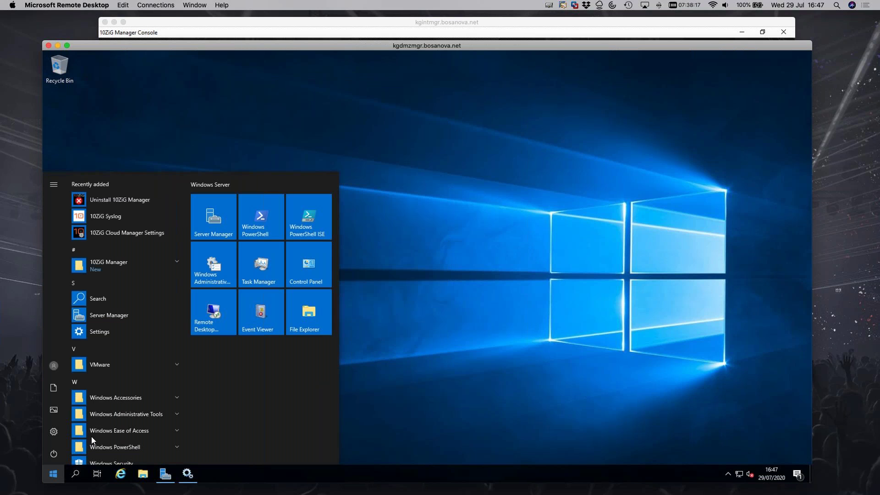
pyautogui.rightClick(53, 476)
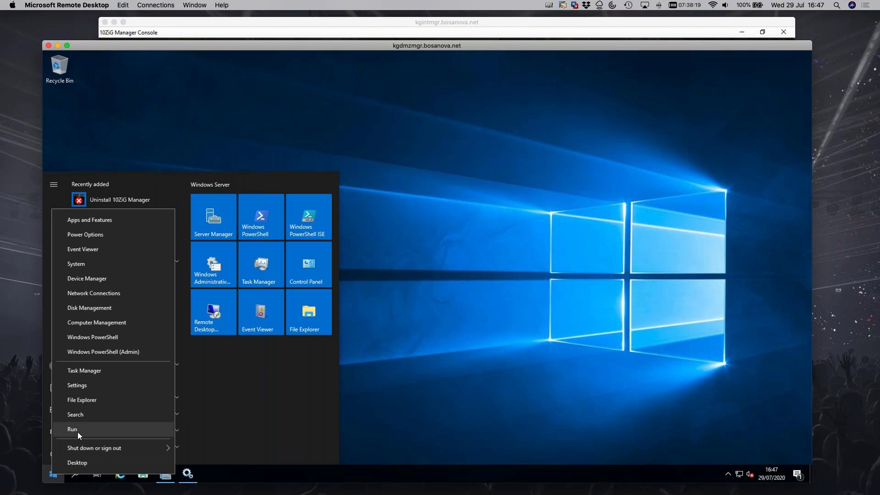
pyautogui.click(78, 432)
pyautogui.click(100, 442)
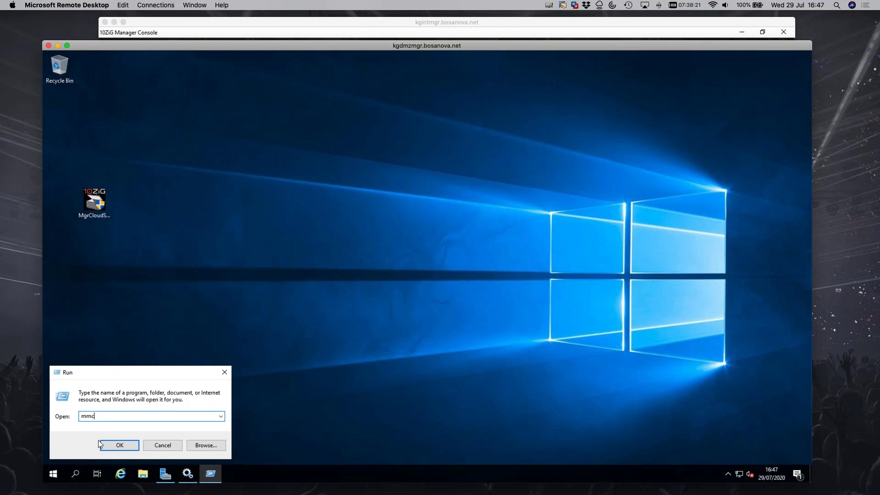
pyautogui.click(370, 324)
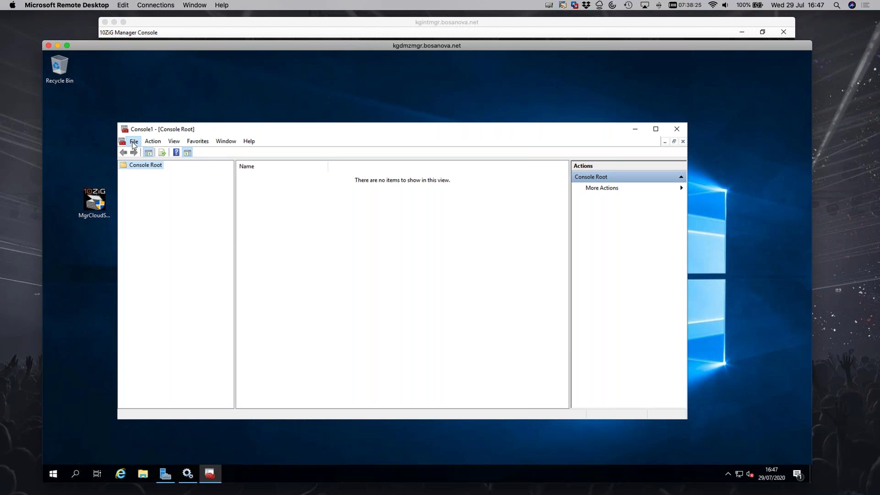
# Step: Add the Certificates snap-in for the local computer account and expand it
pyautogui.click(134, 141)
pyautogui.click(160, 198)
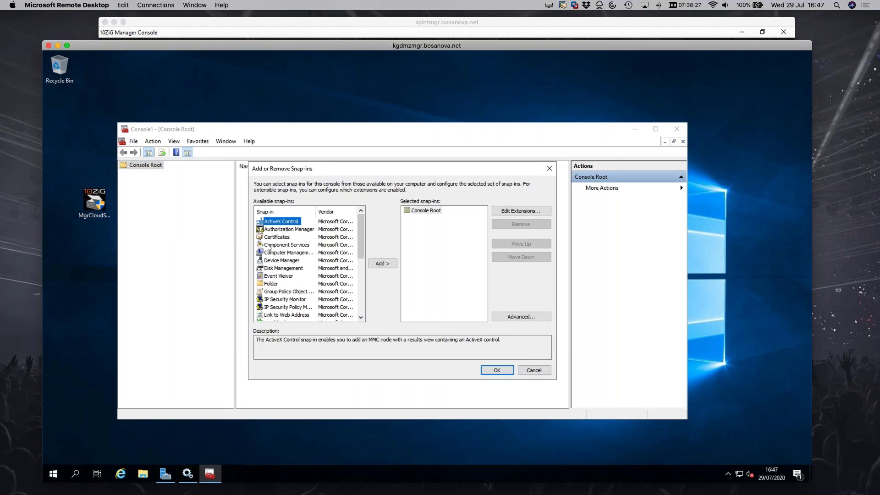
pyautogui.click(279, 238)
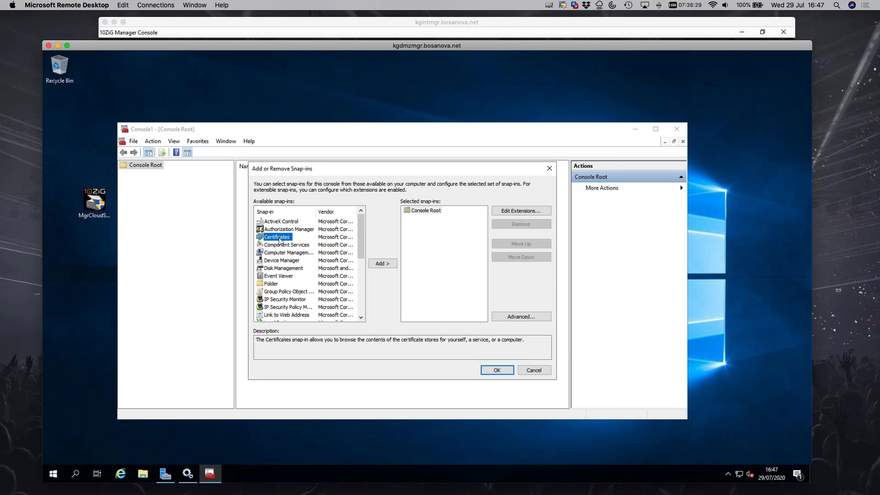
pyautogui.click(382, 264)
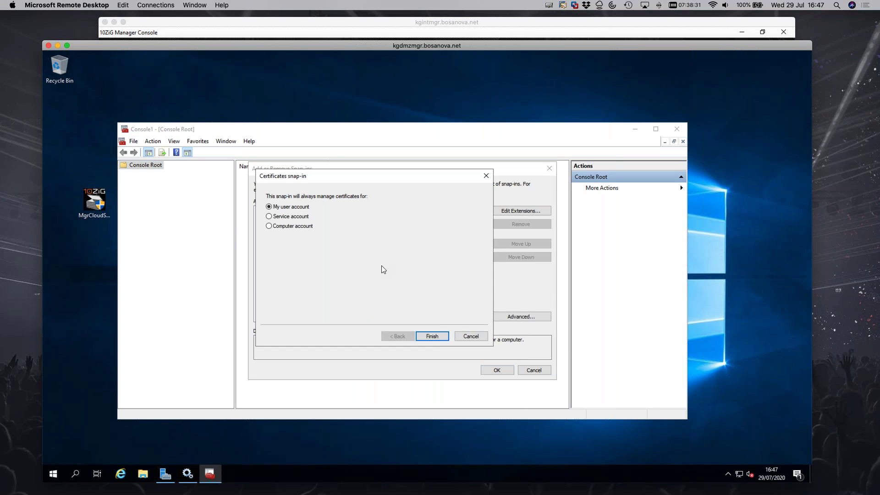
pyautogui.click(293, 228)
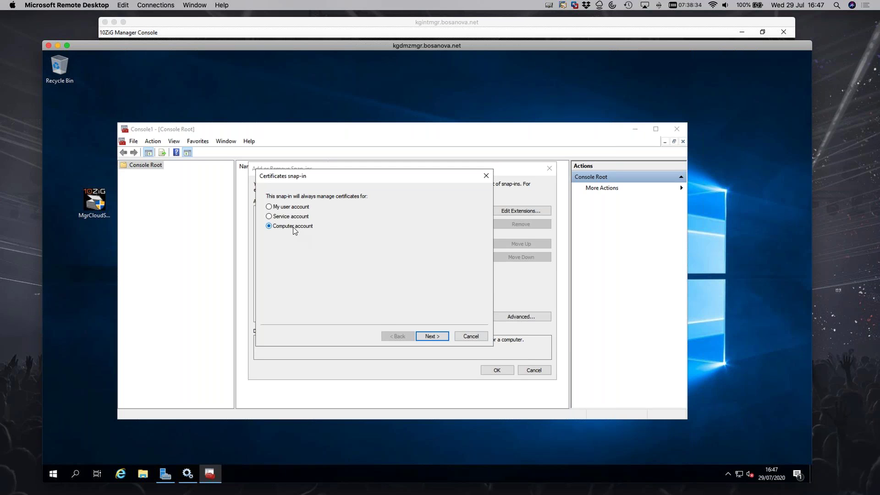
pyautogui.click(428, 338)
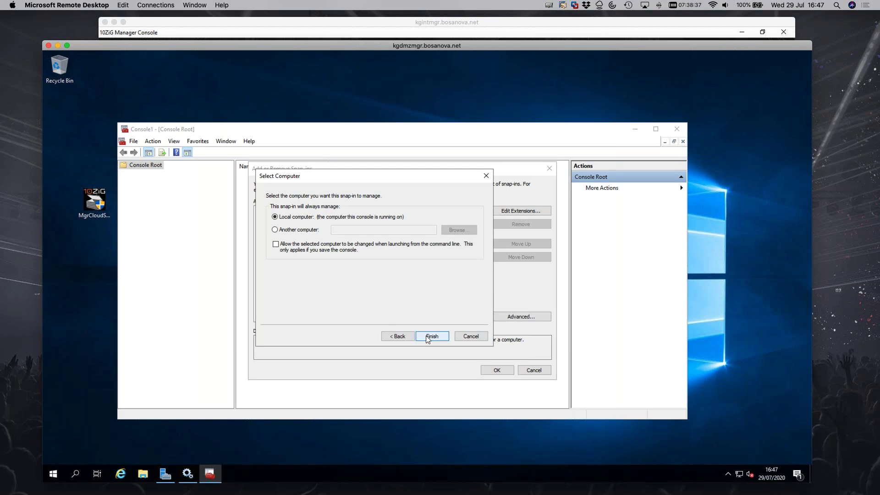
pyautogui.click(428, 338)
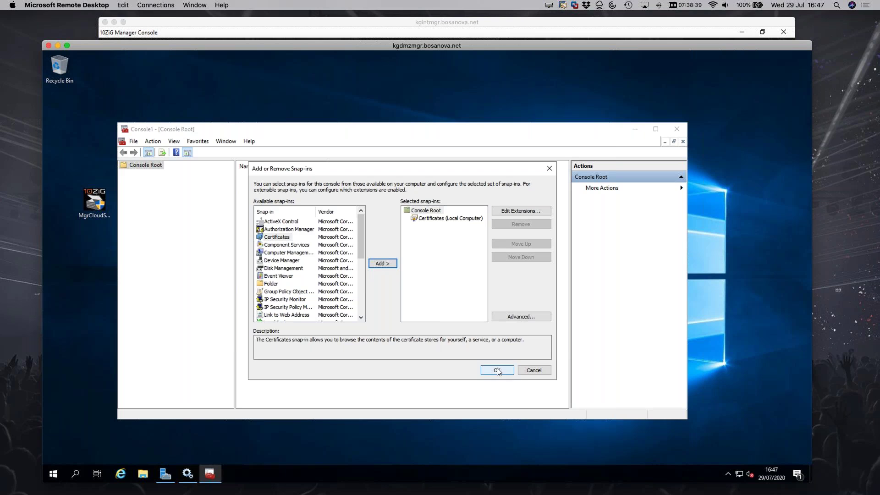
pyautogui.click(497, 369)
pyautogui.click(122, 174)
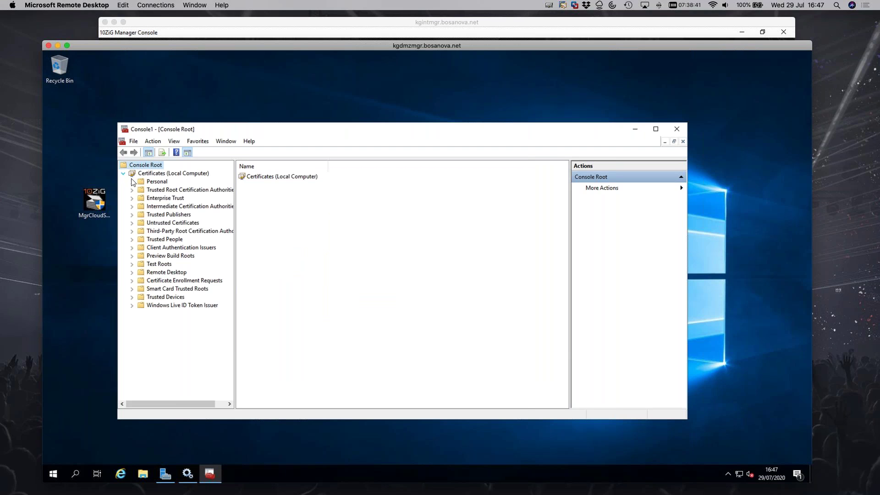
# Step: Request a new certificate in Personal > Certificates using the Active Directory Enrollment Policy
pyautogui.click(133, 182)
pyautogui.click(156, 191)
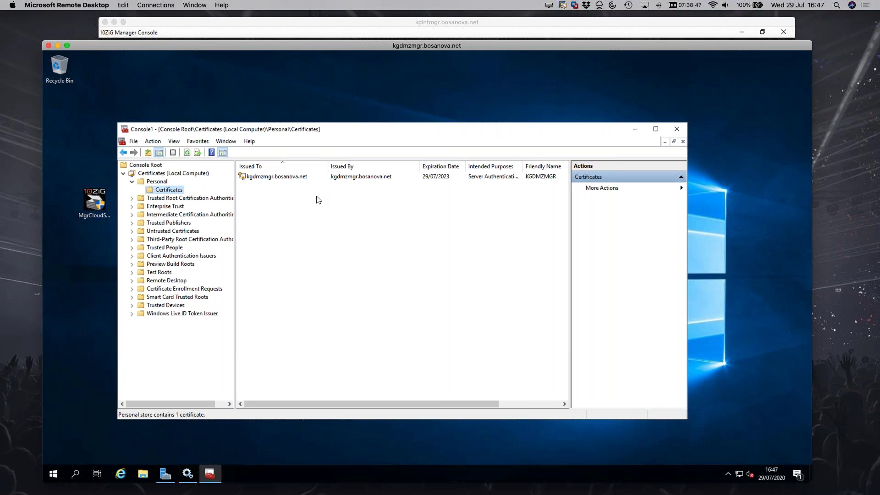
pyautogui.rightClick(315, 211)
pyautogui.moveTo(337, 218)
pyautogui.click(414, 219)
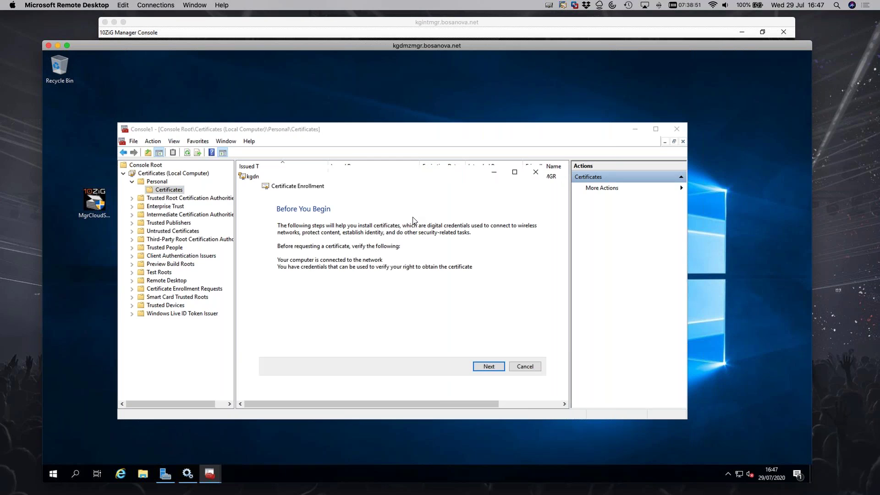
pyautogui.click(488, 366)
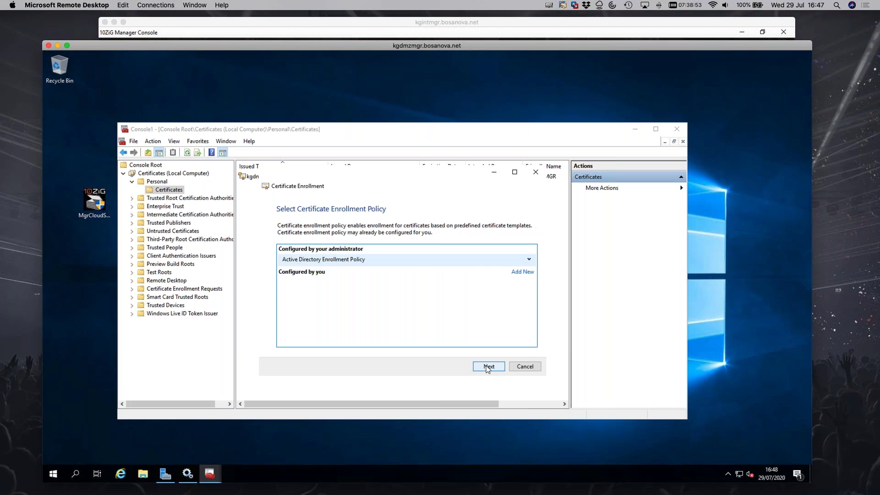
pyautogui.click(488, 369)
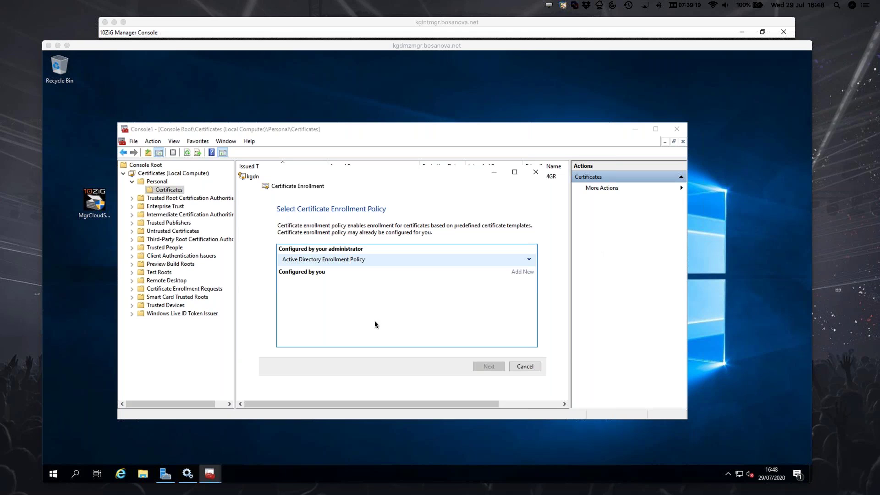
pyautogui.click(381, 371)
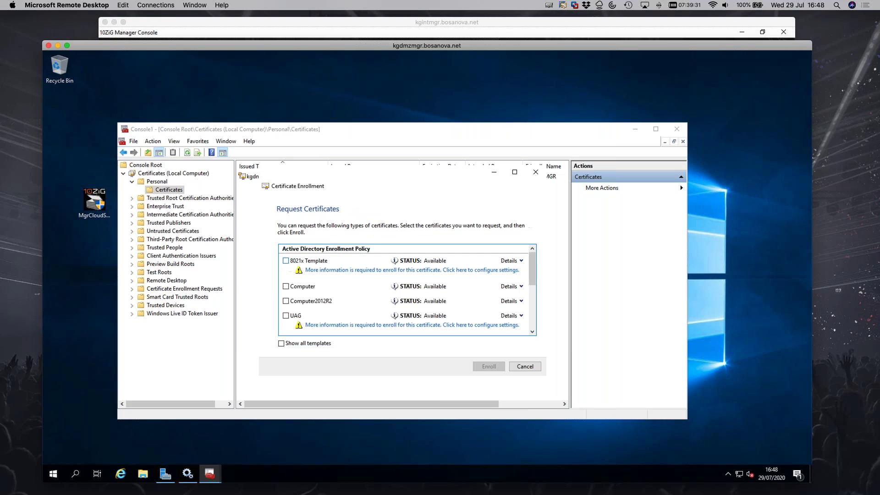
# Step: Select the Web Server v4 template and open its enrollment settings
pyautogui.click(532, 332)
pyautogui.moveTo(532, 332); pyautogui.dragTo(532, 331)
pyautogui.click(286, 304)
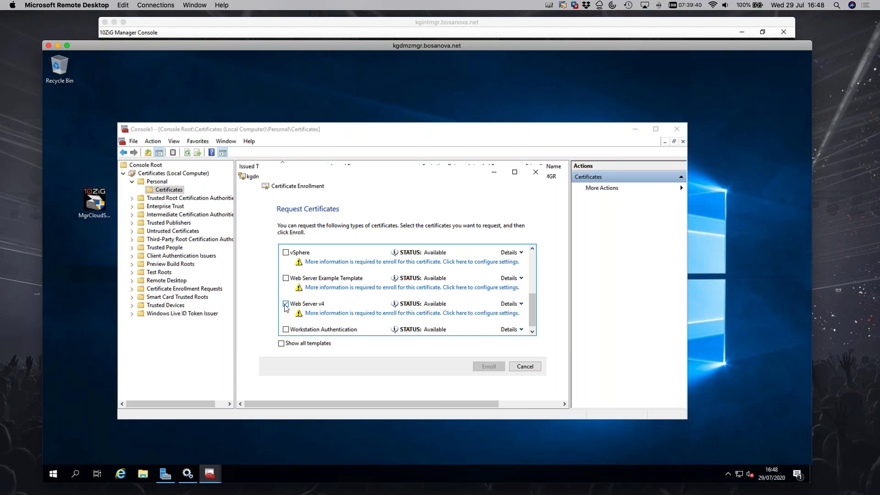
pyautogui.click(332, 314)
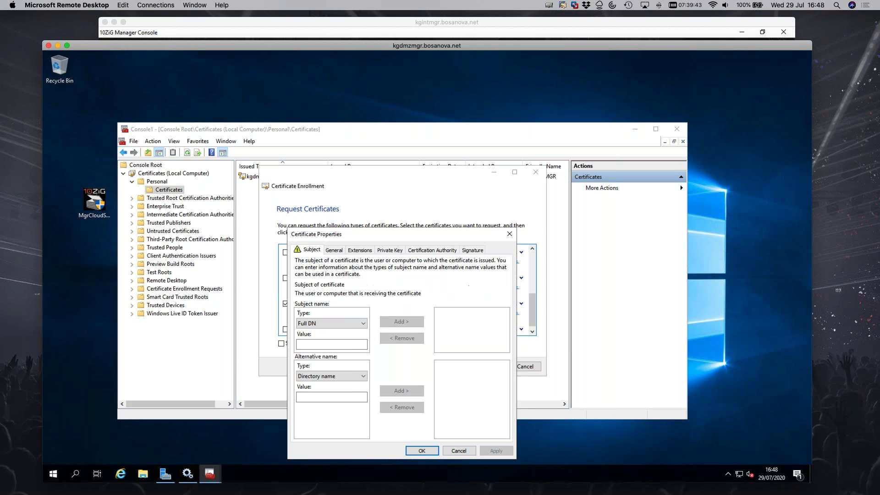
# Step: Set common name kgdmzmgr.bosanova.net and IPv4 alternative names 192.168.168.18 and 127.0.0.1
pyautogui.click(335, 324)
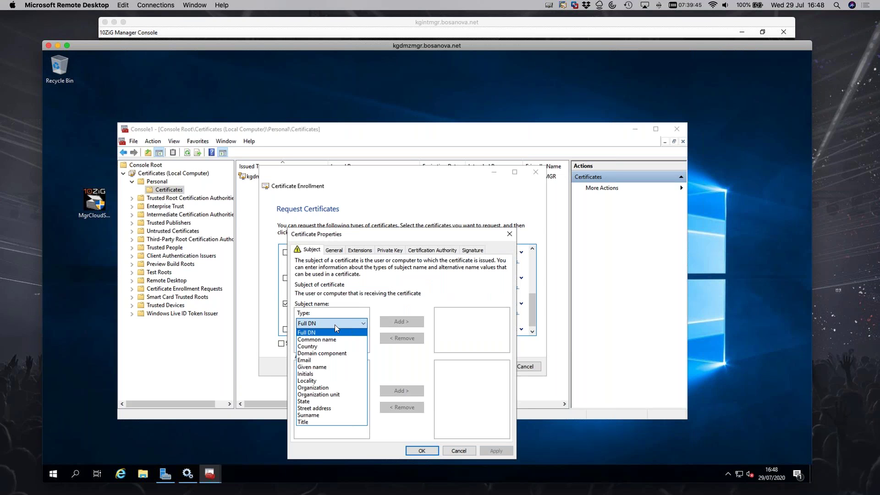
pyautogui.click(337, 340)
pyautogui.click(328, 345)
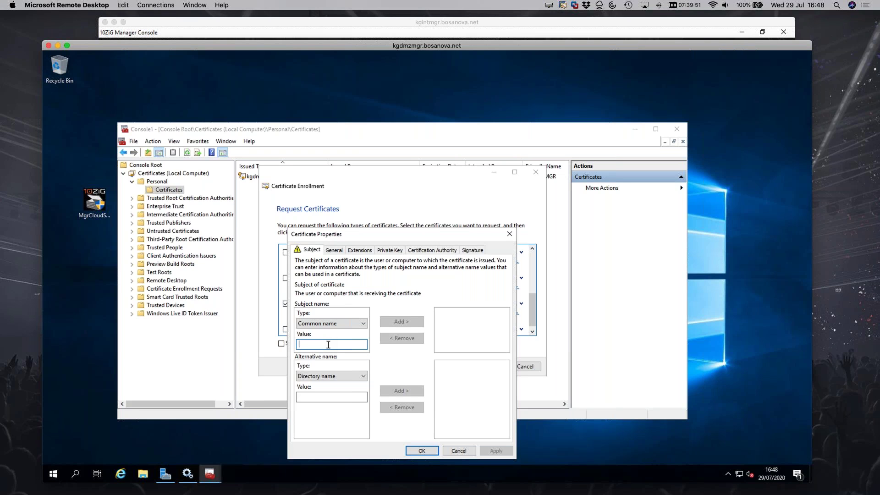
pyautogui.write('kg')
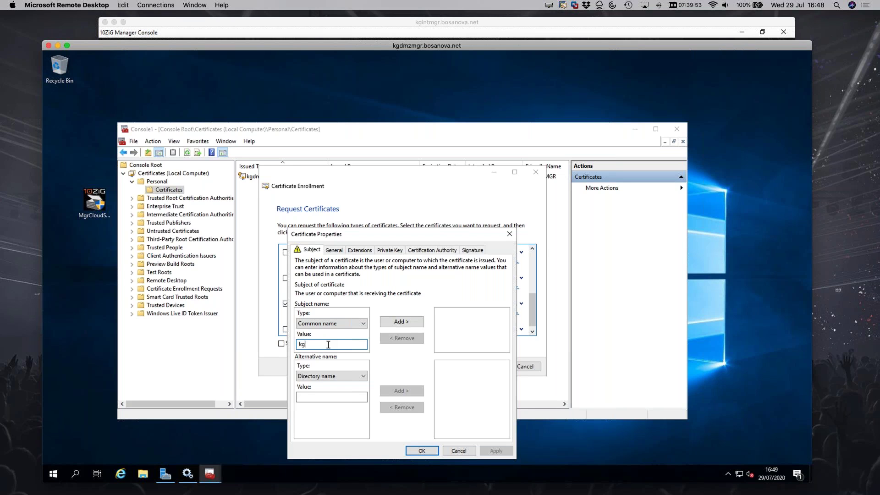
pyautogui.write('dmzmgr.bosanova.net')
pyautogui.click(401, 321)
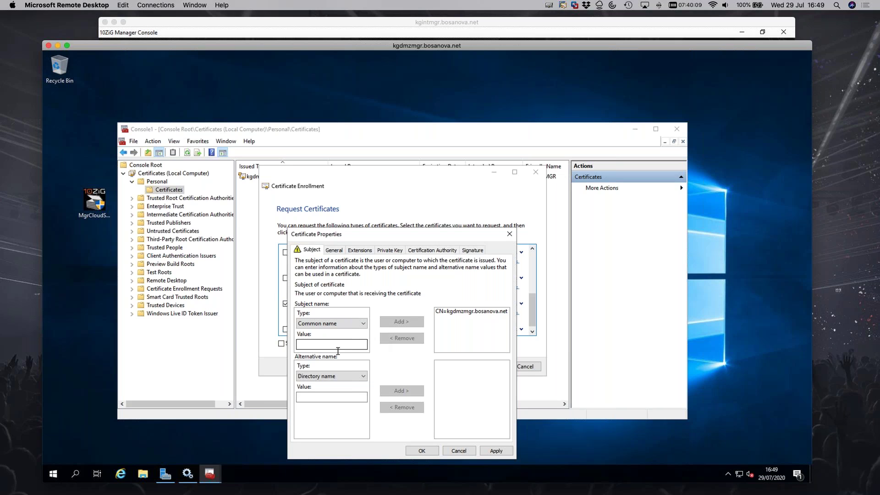
pyautogui.click(331, 378)
pyautogui.click(324, 413)
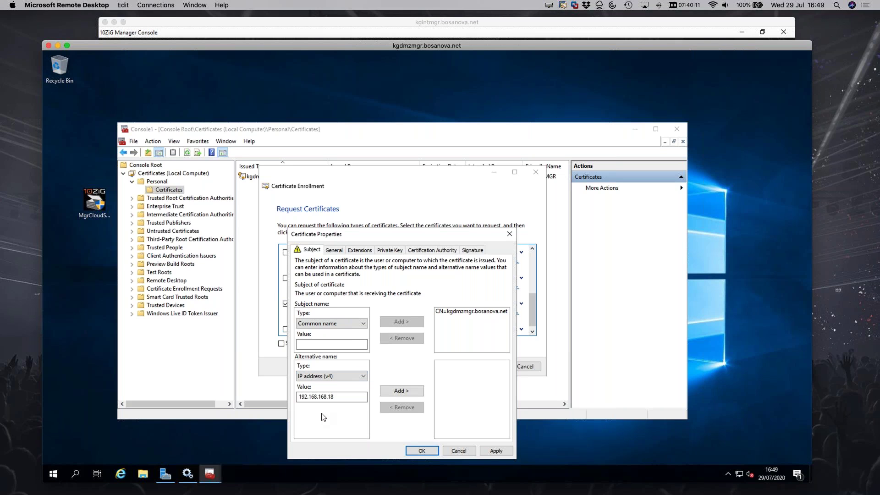
pyautogui.click(402, 391)
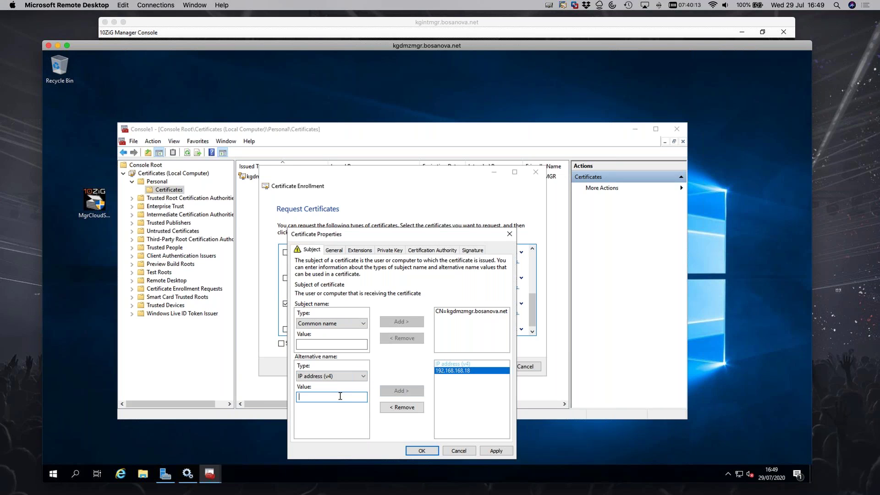
pyautogui.write('127.0.0.1')
pyautogui.click(401, 391)
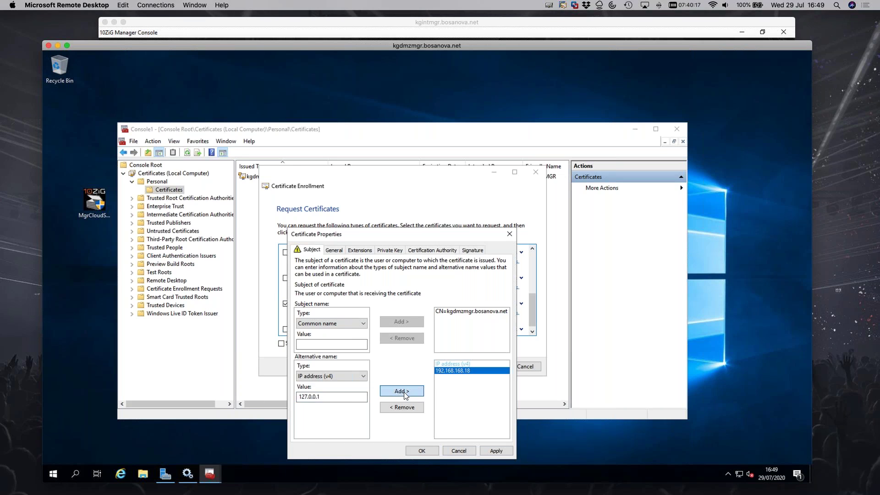
# Step: Set friendly name kgmgr_AD and description 'Webinar', then apply the certificate properties
pyautogui.click(334, 250)
pyautogui.click(333, 281)
pyautogui.write('kgmgr')
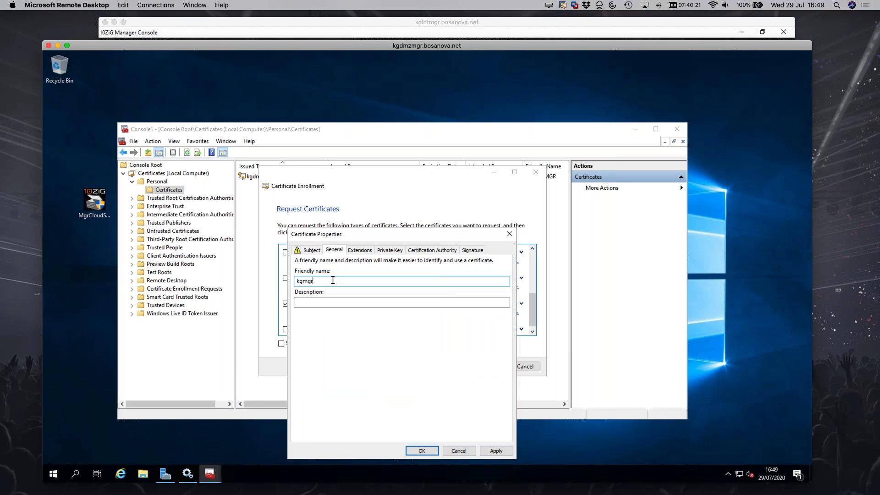
pyautogui.write('_AD')
pyautogui.click(318, 303)
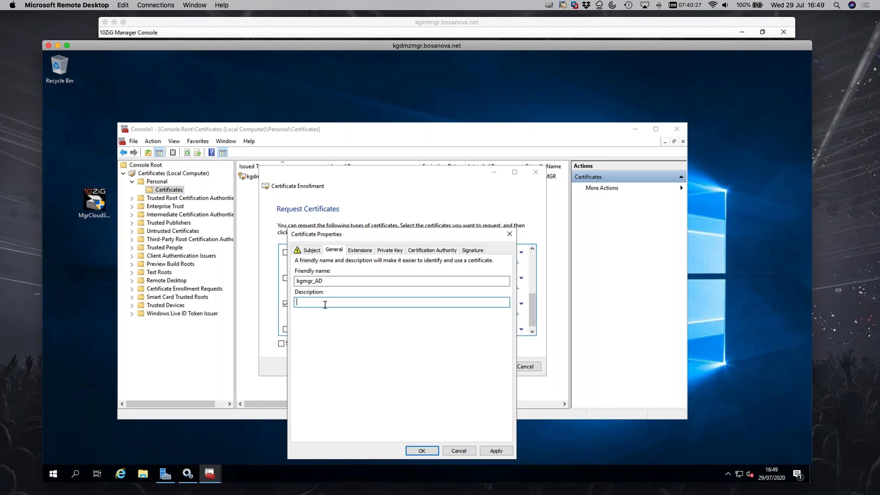
pyautogui.write('Webinar')
pyautogui.click(370, 251)
pyautogui.click(390, 250)
pyautogui.click(431, 250)
pyautogui.click(469, 251)
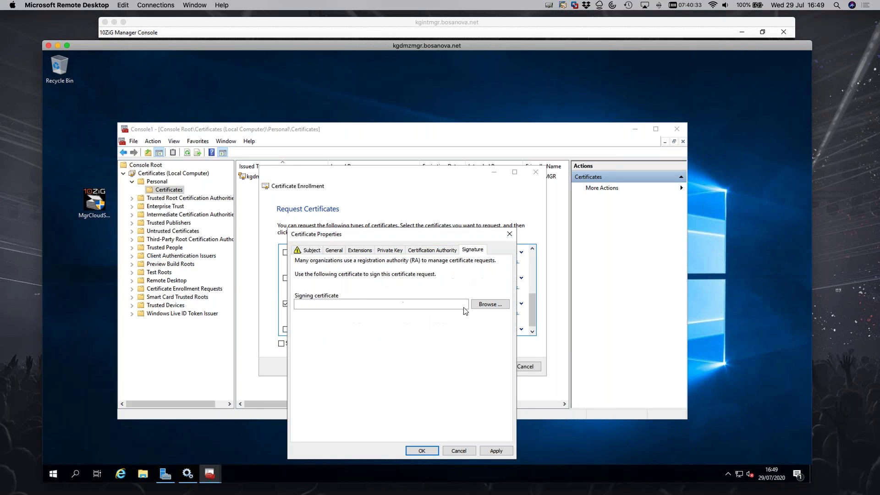
pyautogui.click(490, 452)
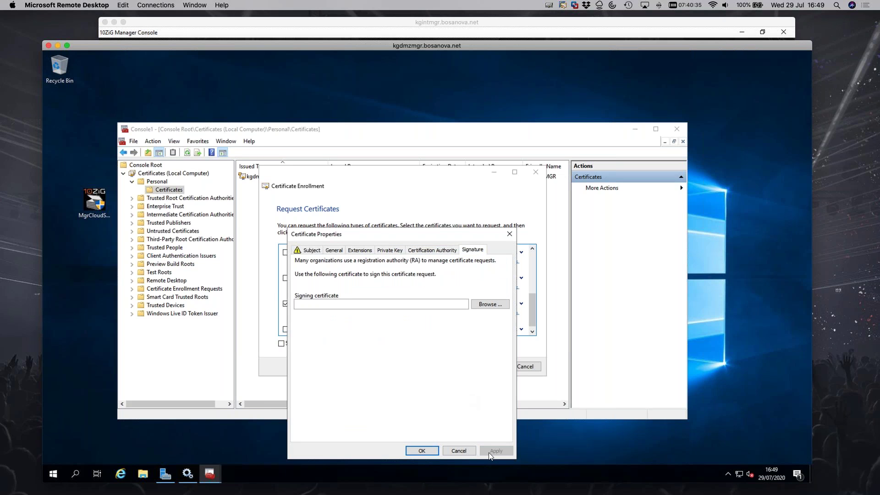
pyautogui.click(430, 452)
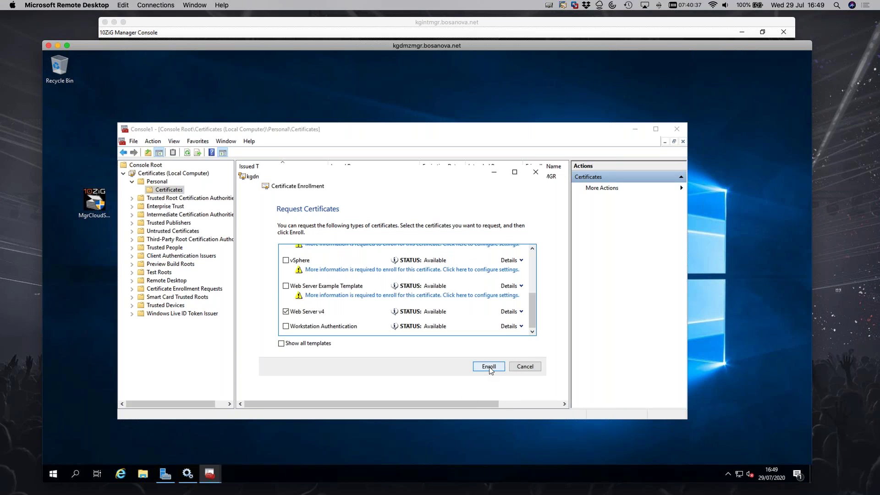
# Step: Enroll the certificate, check kgmgr_AD's certification path to bosanova-10ZIG-DC2-CA, then minimize the console
pyautogui.click(489, 367)
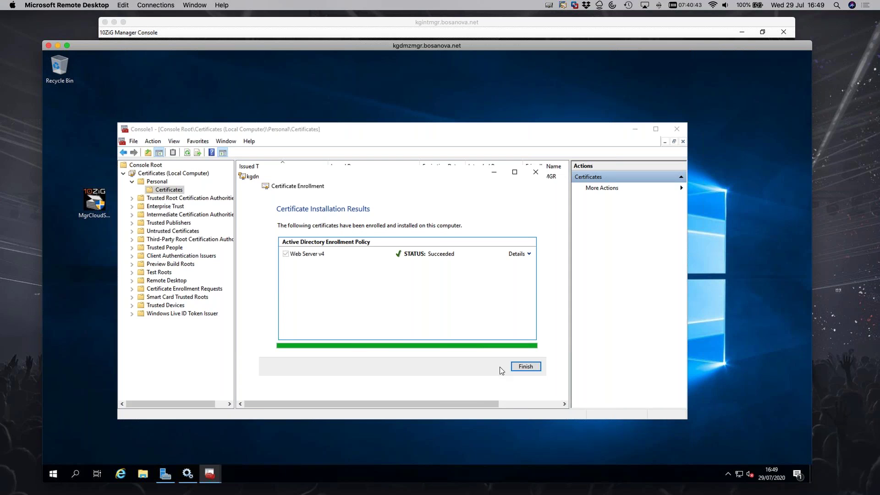
pyautogui.click(526, 367)
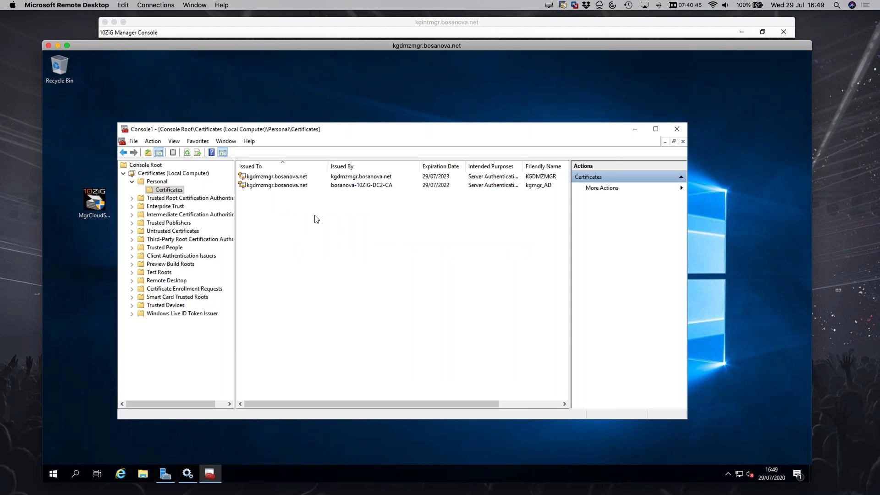
pyautogui.click(345, 186)
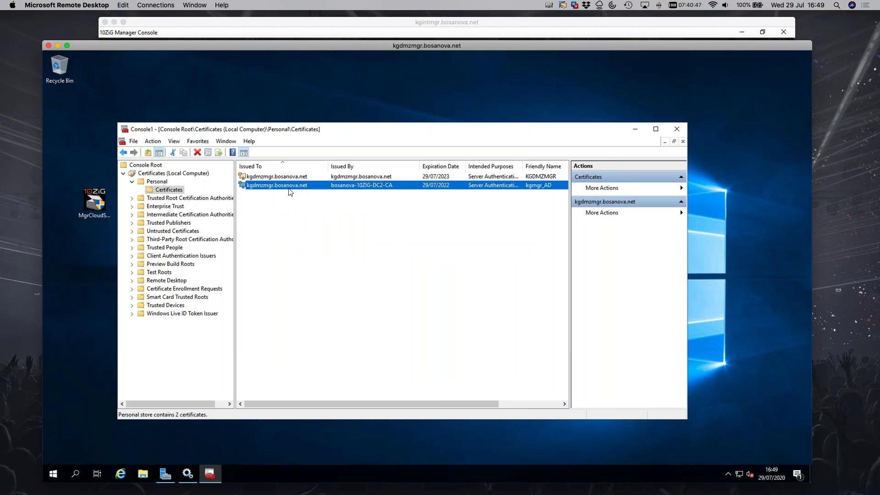
pyautogui.doubleClick(346, 188)
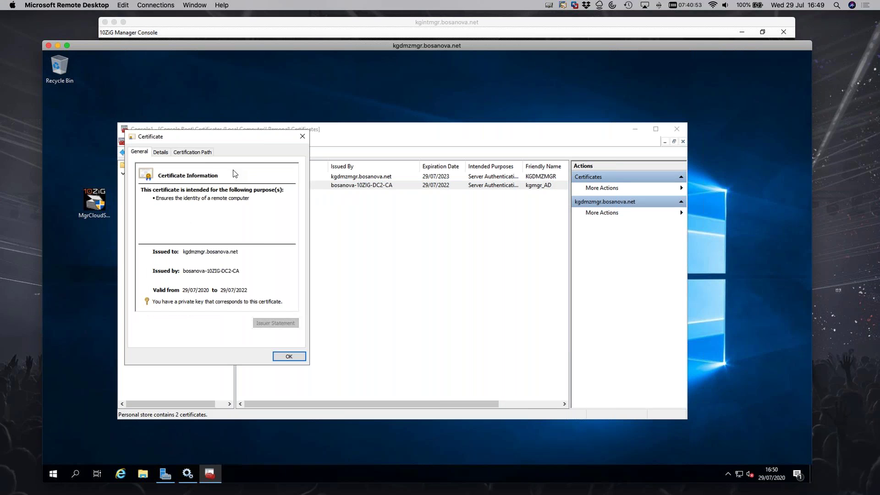
pyautogui.click(201, 154)
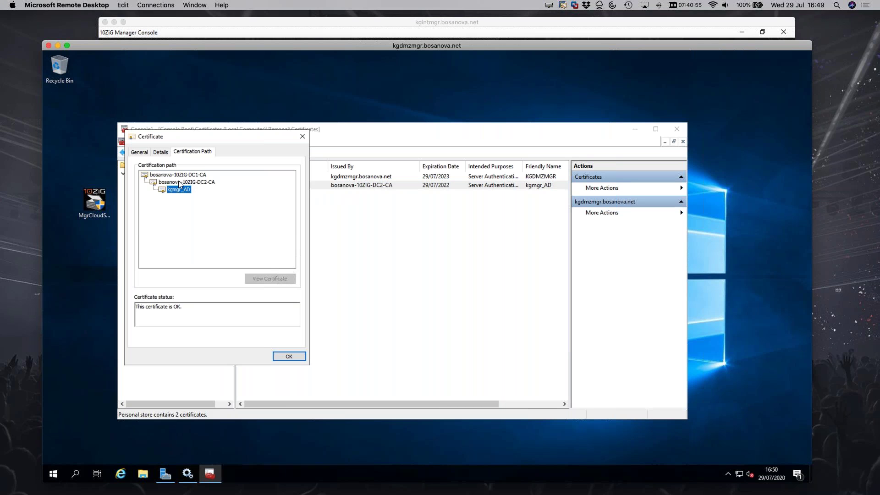
pyautogui.click(279, 357)
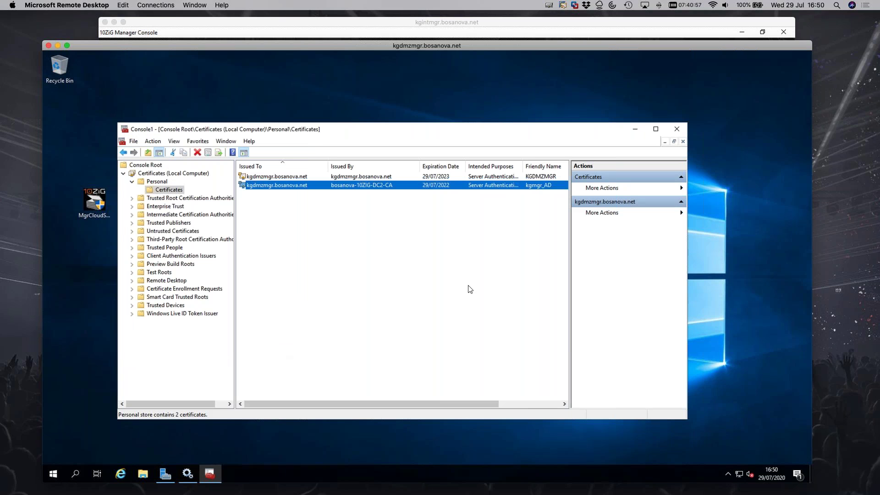
pyautogui.click(635, 131)
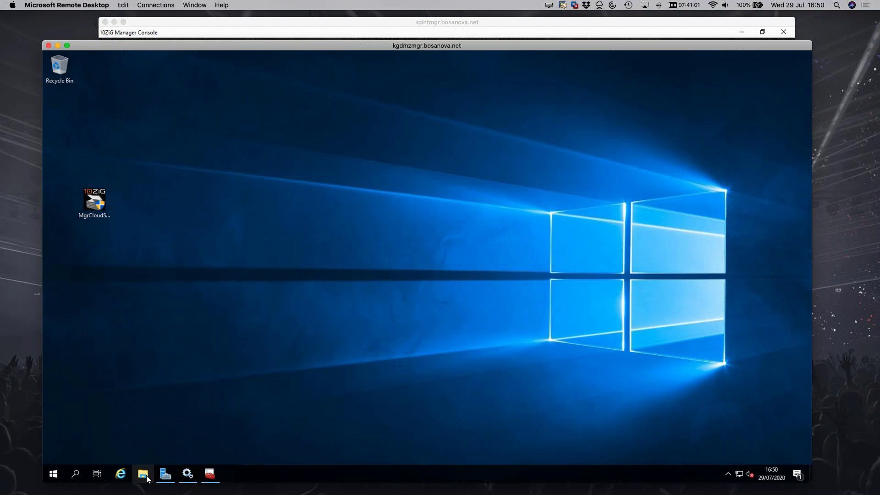
# Step: Launch MgrWsRelayConfig from C:\Program Files (x86)\10ZiG\10ZiG Manager\MgrWsRelay and approve the UAC prompt
pyautogui.click(143, 474)
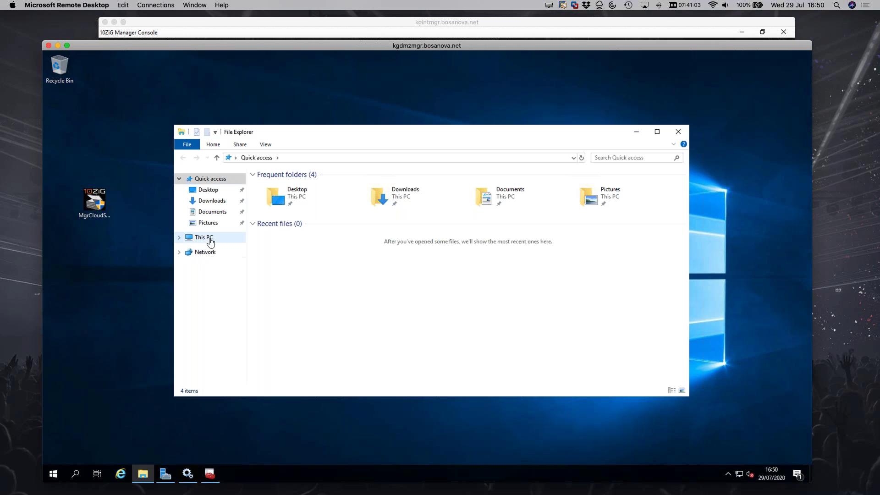
pyautogui.click(210, 241)
pyautogui.doubleClick(295, 285)
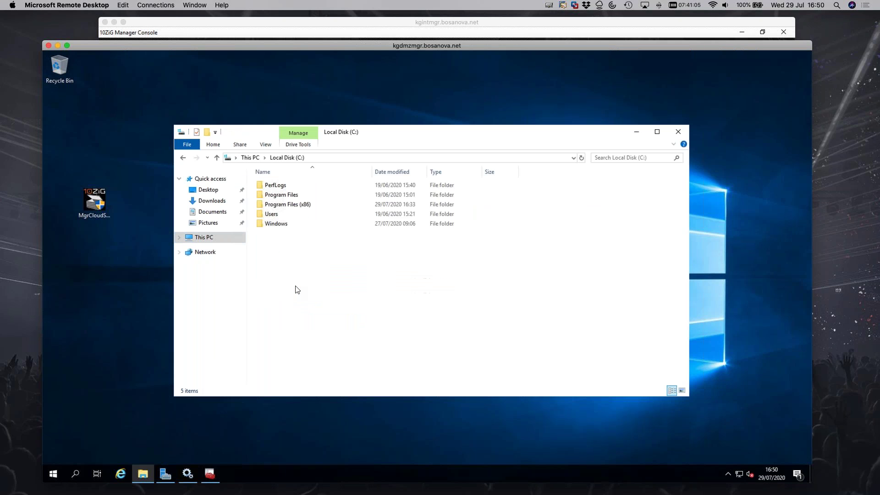
pyautogui.doubleClick(296, 204)
pyautogui.doubleClick(284, 186)
pyautogui.doubleClick(284, 186)
pyautogui.doubleClick(285, 187)
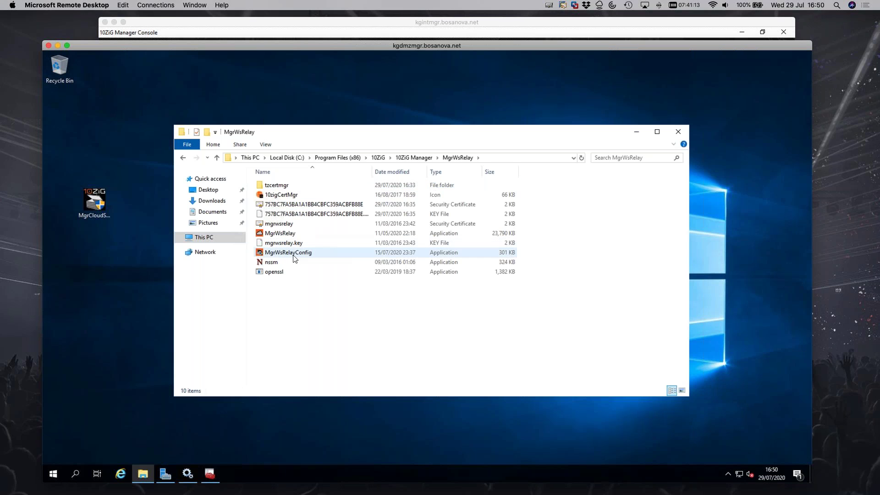
pyautogui.doubleClick(295, 258)
pyautogui.click(395, 325)
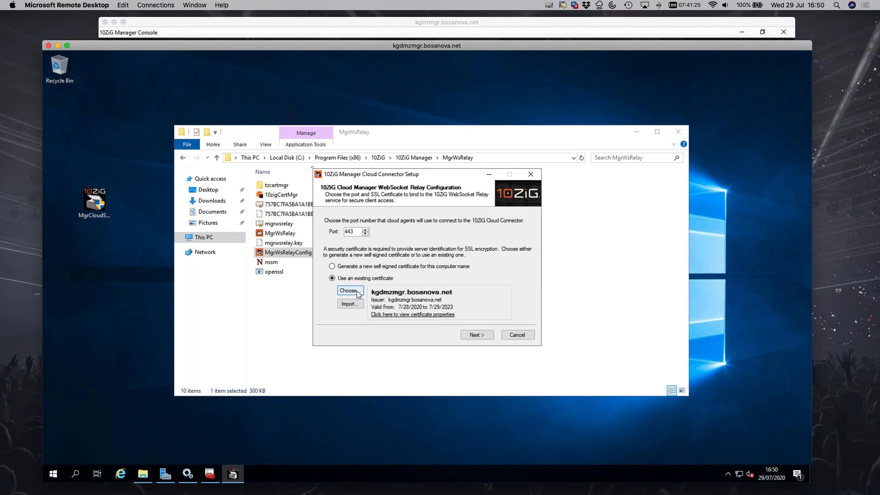
# Step: Select the CA-issued kgmgr_AD certificate for the relay
pyautogui.click(350, 291)
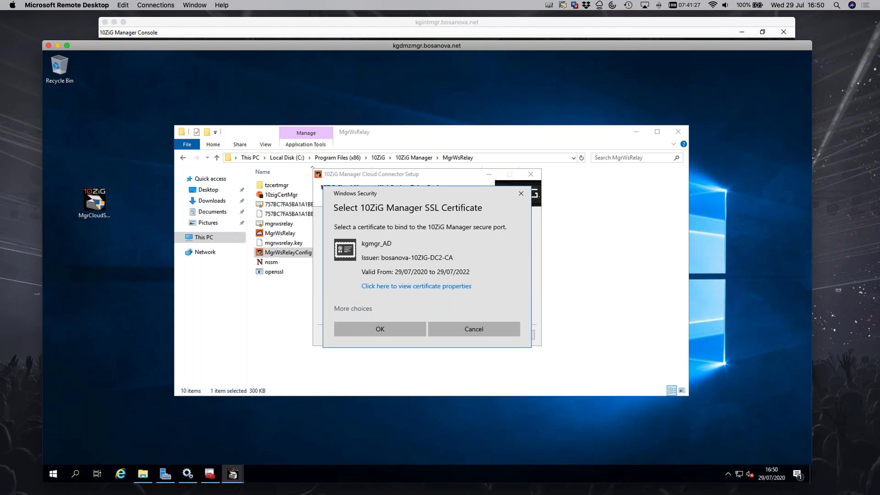
pyautogui.click(353, 309)
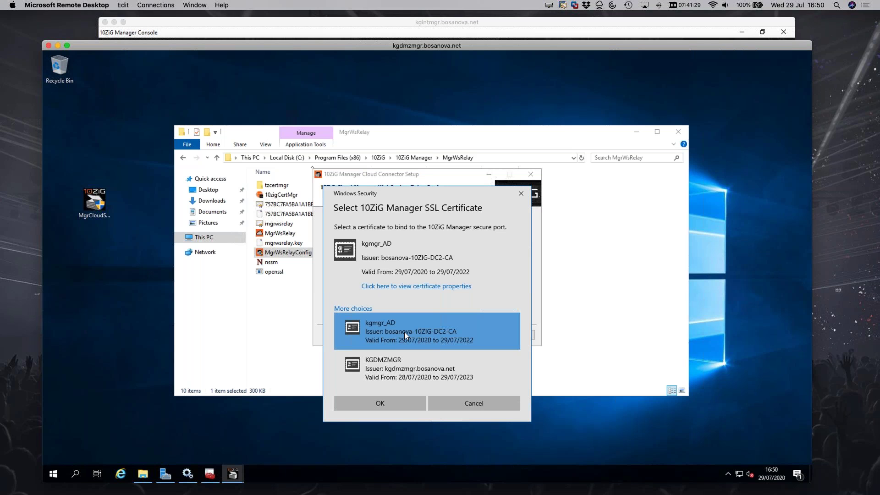
pyautogui.click(398, 402)
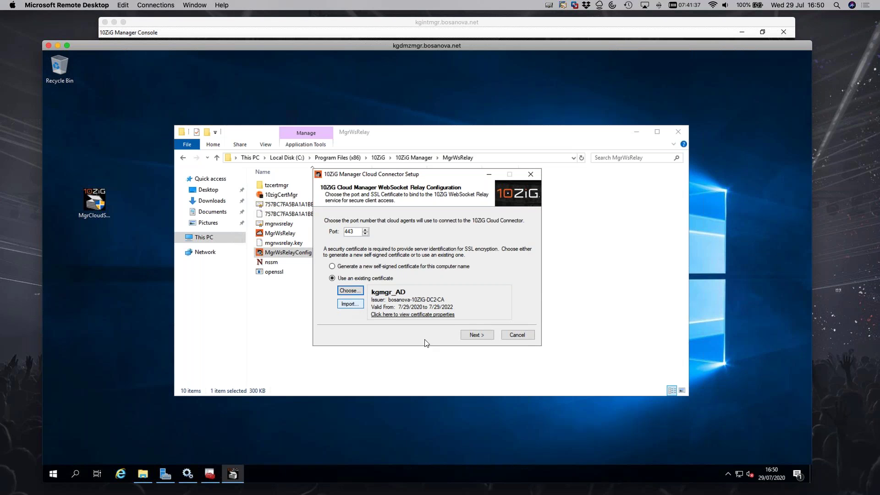
# Step: Set the web console port to 50000 and complete the Cloud Connector setup
pyautogui.click(473, 335)
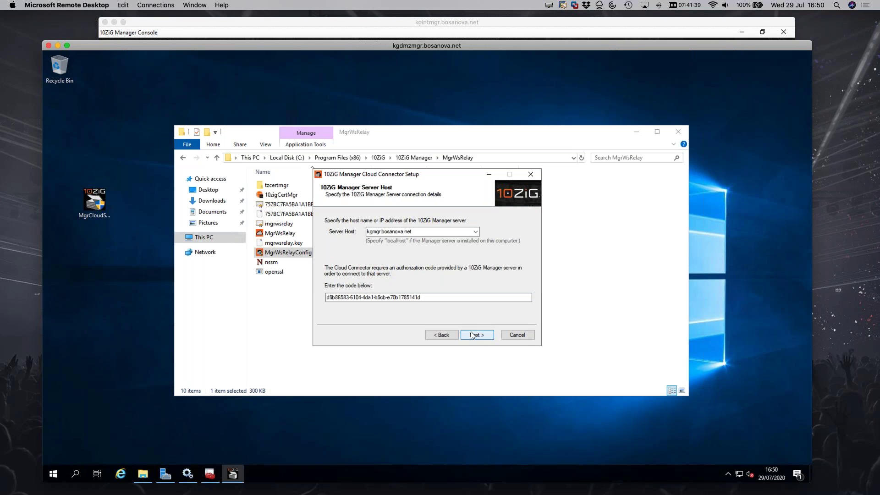
pyautogui.click(470, 336)
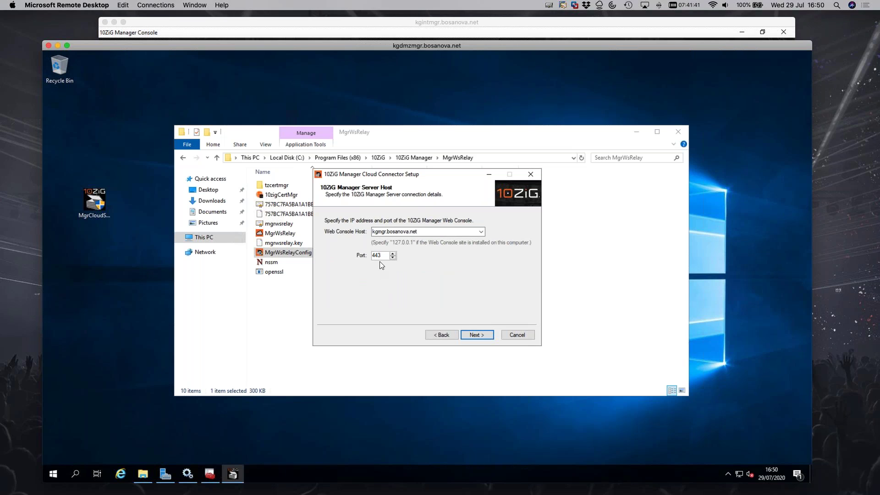
pyautogui.press('BackSpace')
pyautogui.press('BackSpace')
pyautogui.write('50000')
pyautogui.click(472, 336)
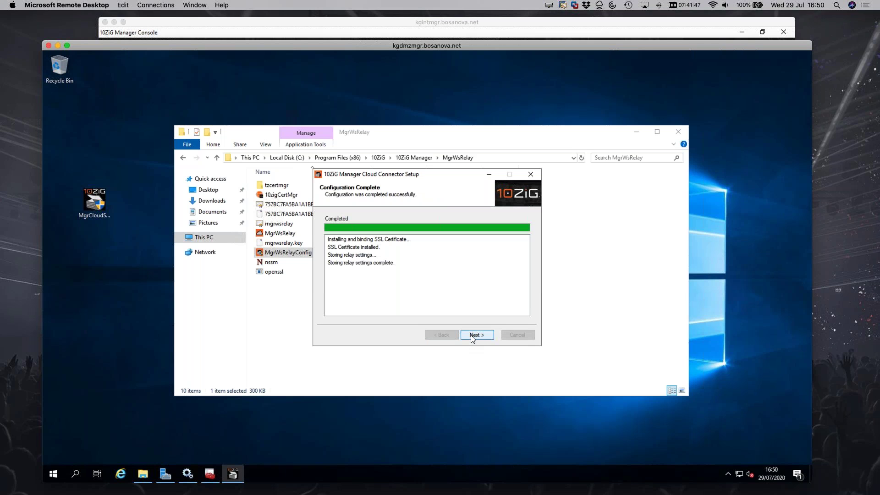
pyautogui.click(472, 336)
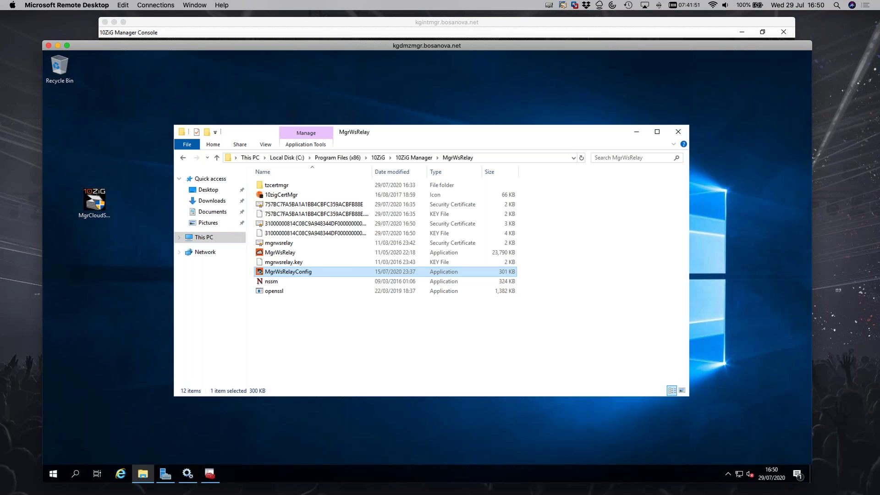
# Step: Check the 10ZiG Manager Cloud Connector service in the Services list
pyautogui.click(188, 477)
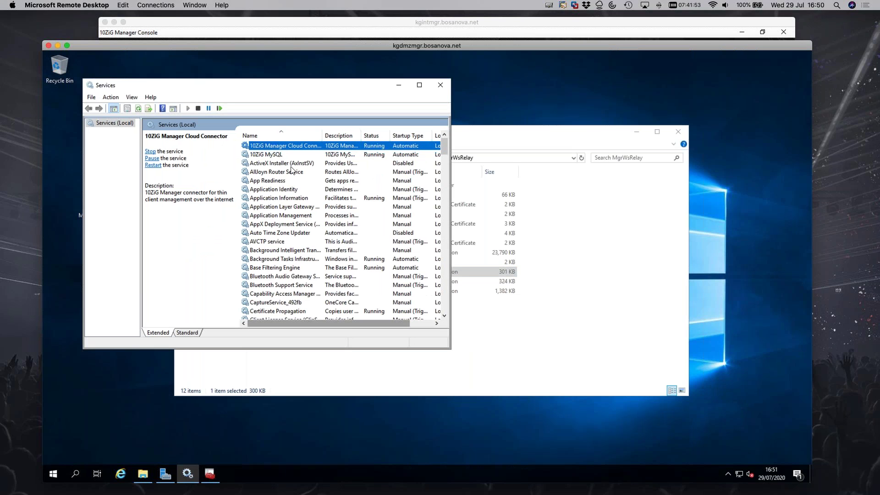
pyautogui.rightClick(304, 147)
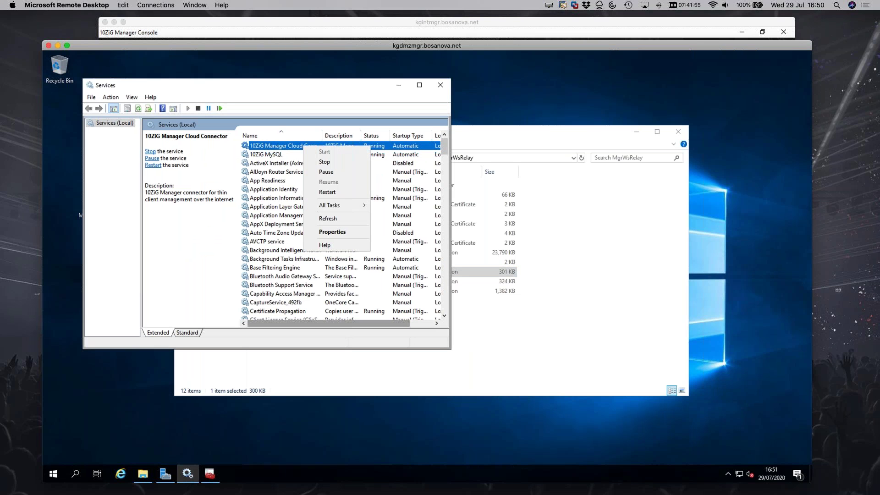
pyautogui.click(298, 146)
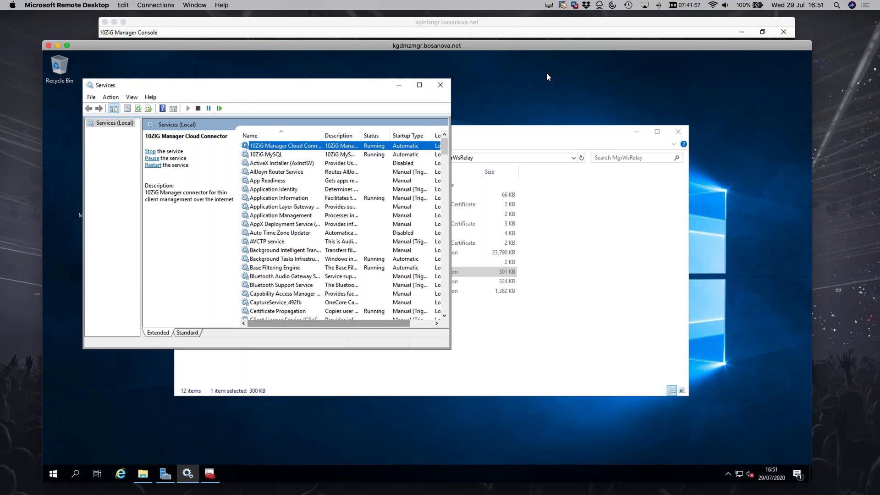
pyautogui.click(538, 24)
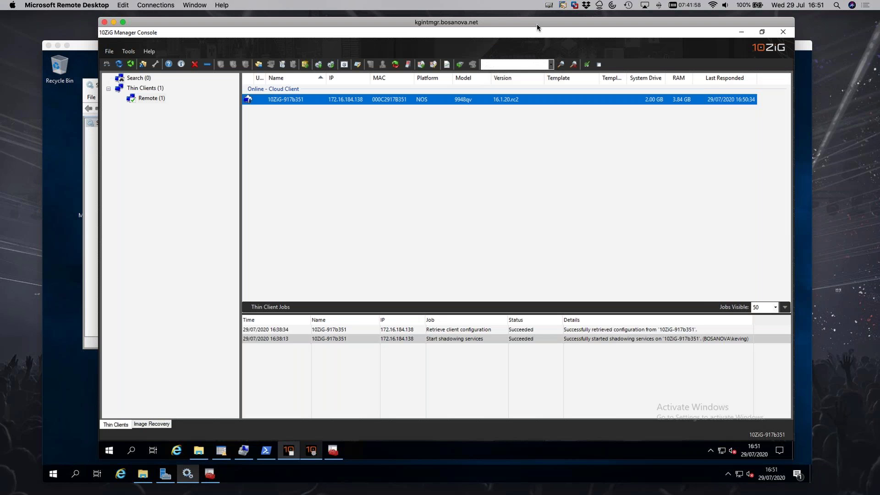
pyautogui.click(176, 450)
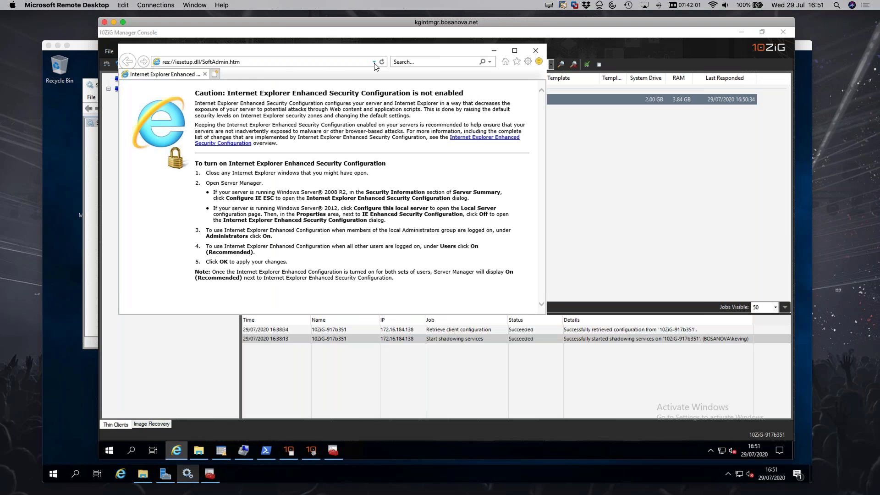
pyautogui.click(375, 62)
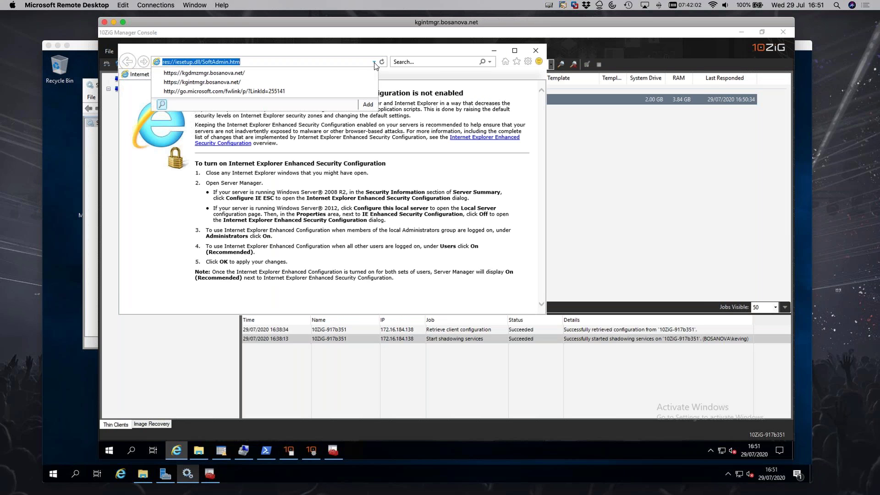
pyautogui.click(346, 74)
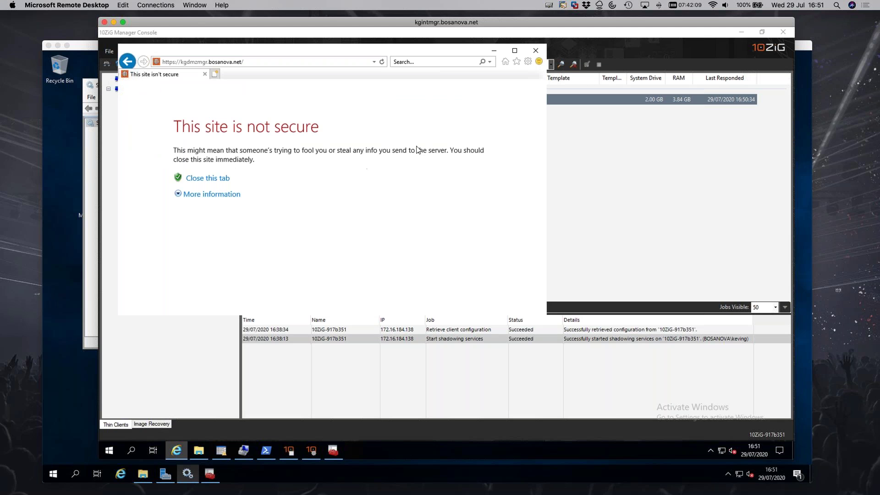
pyautogui.click(536, 50)
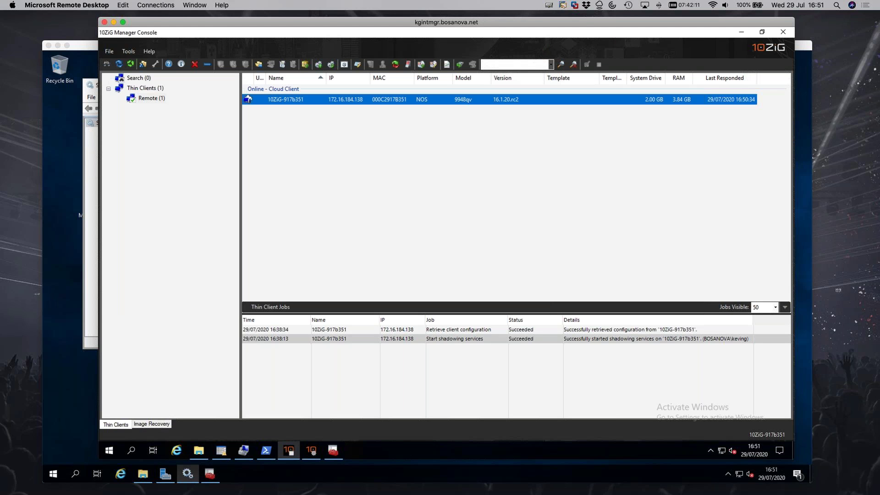
pyautogui.click(92, 221)
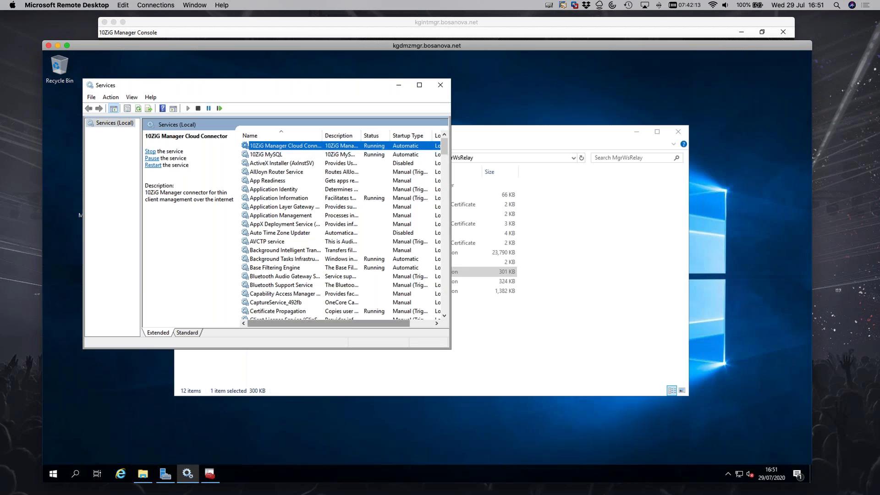
# Step: Restart the 10ZiG Manager Cloud Connector service
pyautogui.rightClick(308, 146)
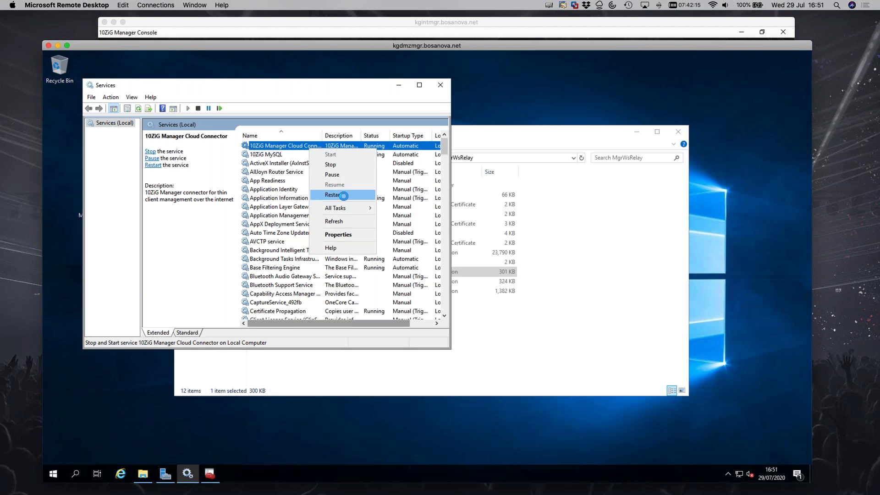
pyautogui.click(335, 195)
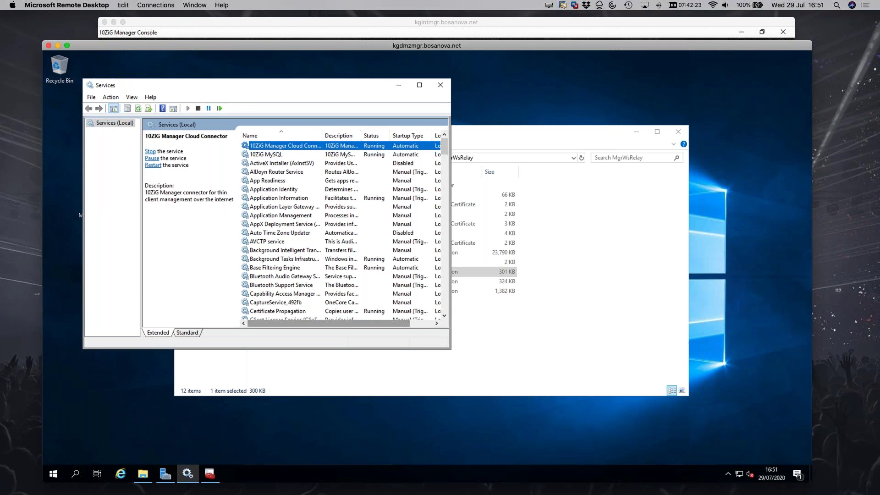
pyautogui.press('super+grave')
pyautogui.click(177, 451)
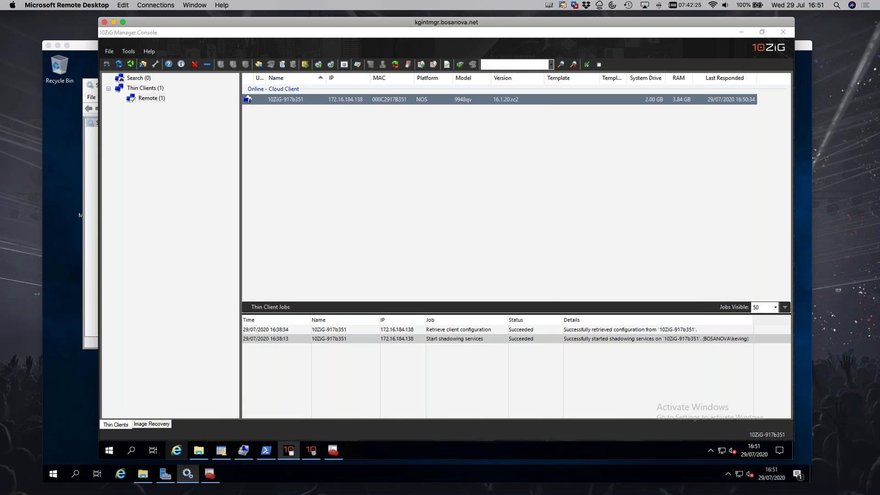
pyautogui.click(380, 63)
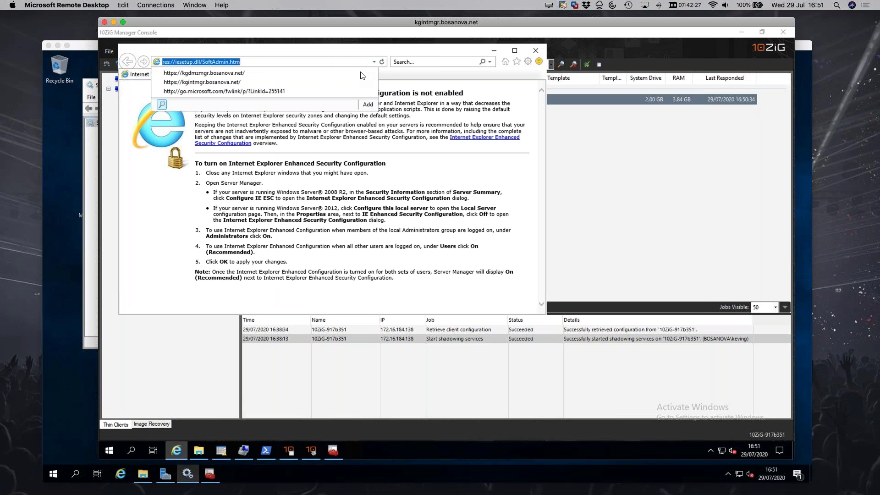
pyautogui.click(360, 76)
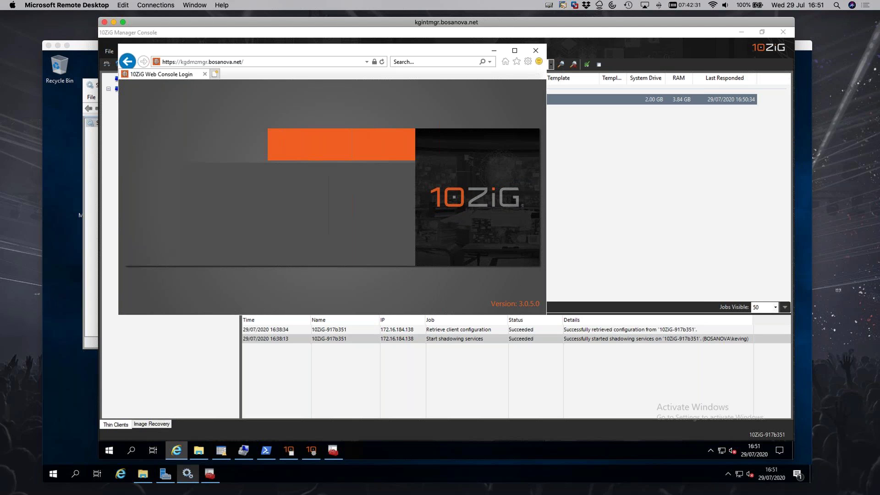
pyautogui.click(375, 62)
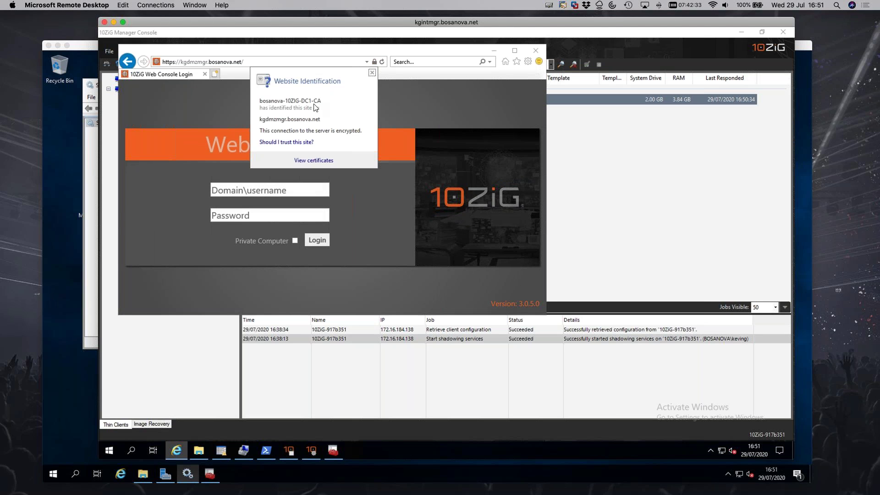
pyautogui.click(372, 73)
pyautogui.click(496, 51)
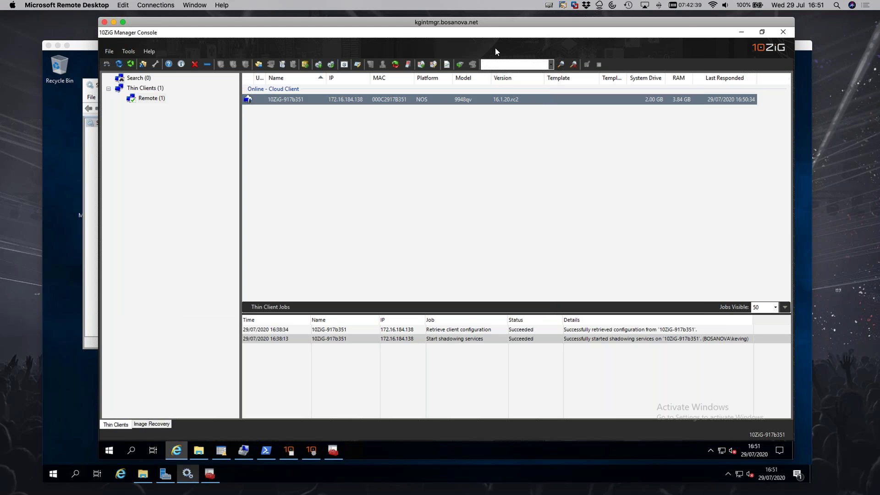
# Step: Open the thin client's configuration at its Certificates settings
pyautogui.rightClick(361, 98)
pyautogui.moveTo(402, 158)
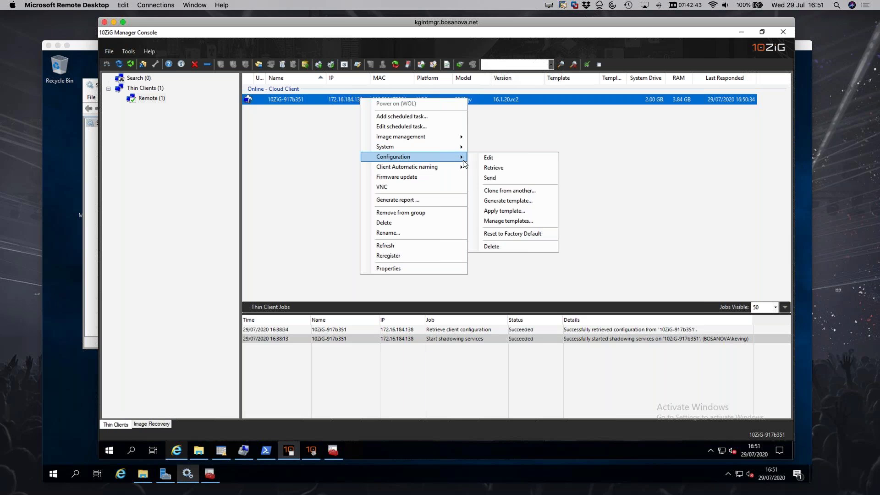
pyautogui.click(496, 158)
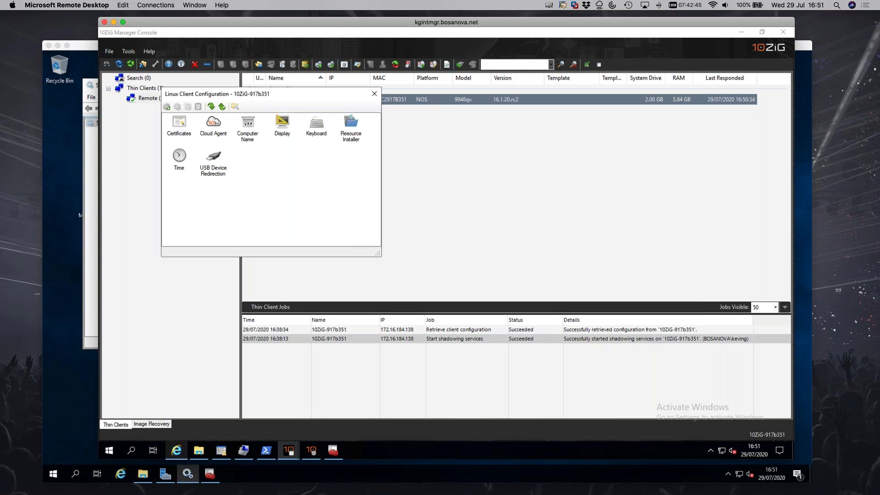
pyautogui.doubleClick(184, 132)
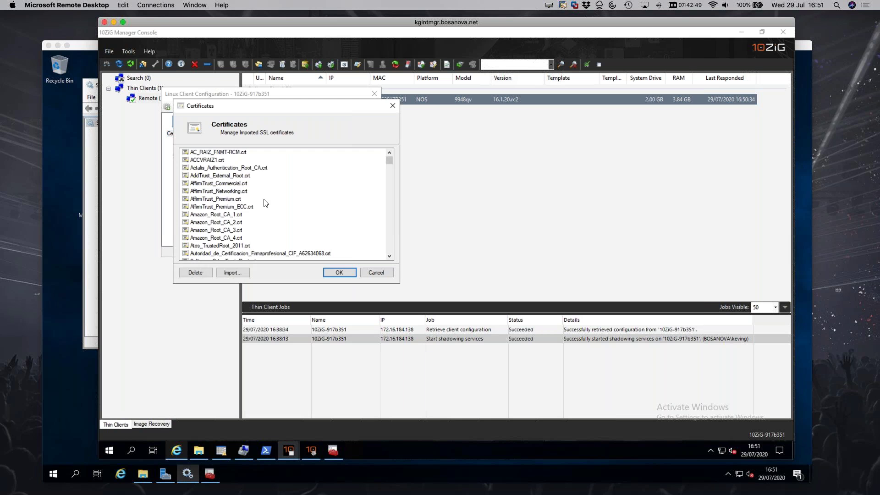
# Step: Scroll the Certificates list to locate Int.crt and MyADRoot.crt
pyautogui.click(391, 256)
pyautogui.click(390, 256)
pyautogui.click(391, 256)
pyautogui.click(390, 256)
pyautogui.click(390, 256)
pyautogui.click(390, 256)
pyautogui.click(390, 256)
pyautogui.click(390, 257)
pyautogui.click(391, 256)
pyautogui.click(390, 256)
pyautogui.click(390, 256)
pyautogui.click(390, 256)
pyautogui.click(391, 256)
pyautogui.click(391, 256)
pyautogui.click(391, 256)
pyautogui.click(391, 255)
pyautogui.click(390, 256)
pyautogui.click(391, 256)
pyautogui.click(390, 256)
pyautogui.click(391, 256)
pyautogui.click(391, 256)
pyautogui.click(390, 256)
pyautogui.click(391, 255)
pyautogui.click(391, 256)
pyautogui.click(391, 256)
pyautogui.click(391, 256)
pyautogui.click(391, 256)
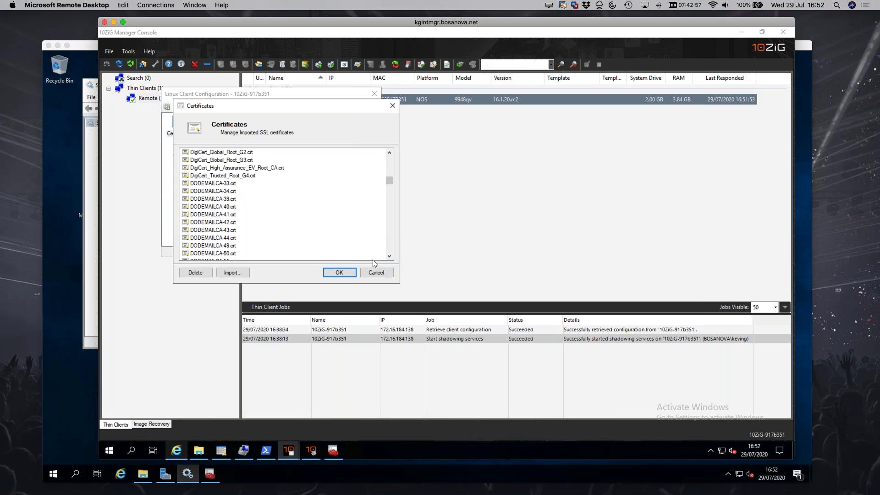
pyautogui.click(389, 256)
pyautogui.click(389, 255)
pyautogui.click(389, 256)
pyautogui.click(389, 256)
pyautogui.click(389, 255)
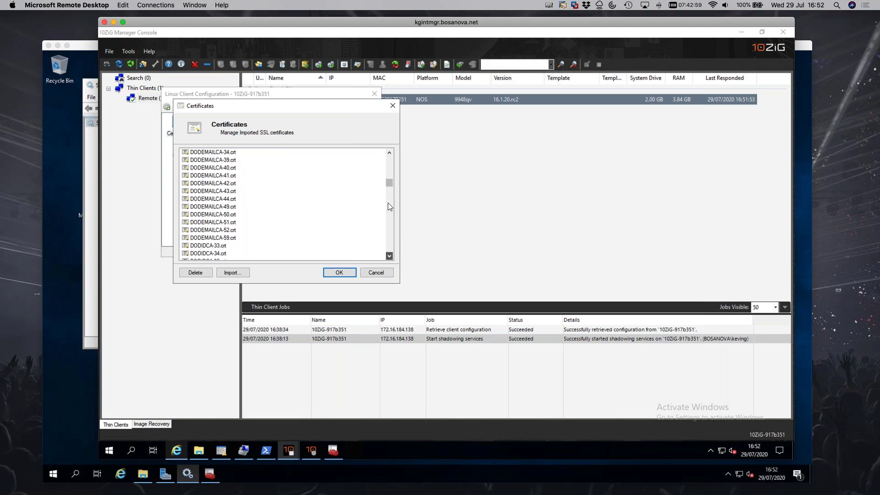
pyautogui.moveTo(389, 183); pyautogui.dragTo(390, 223)
pyautogui.click(369, 229)
pyautogui.click(232, 183)
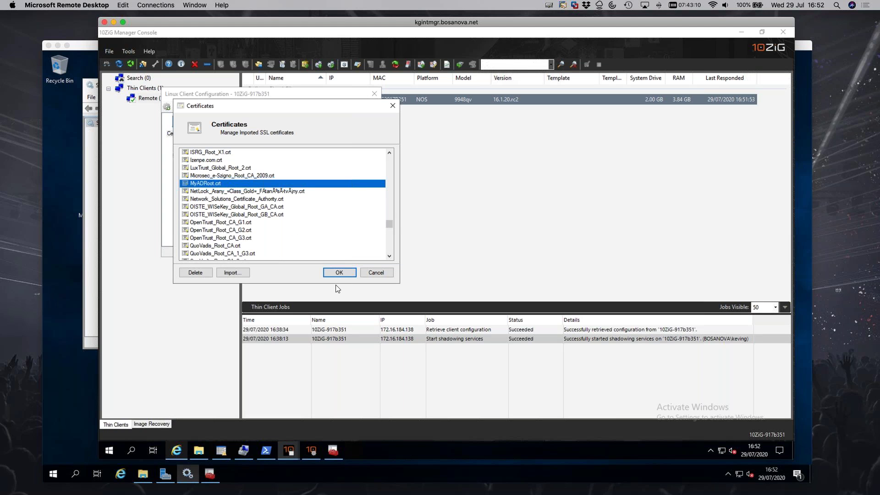
# Step: Cancel the certificate list and close the configuration without sending it to 10ZiG-917b351
pyautogui.click(378, 272)
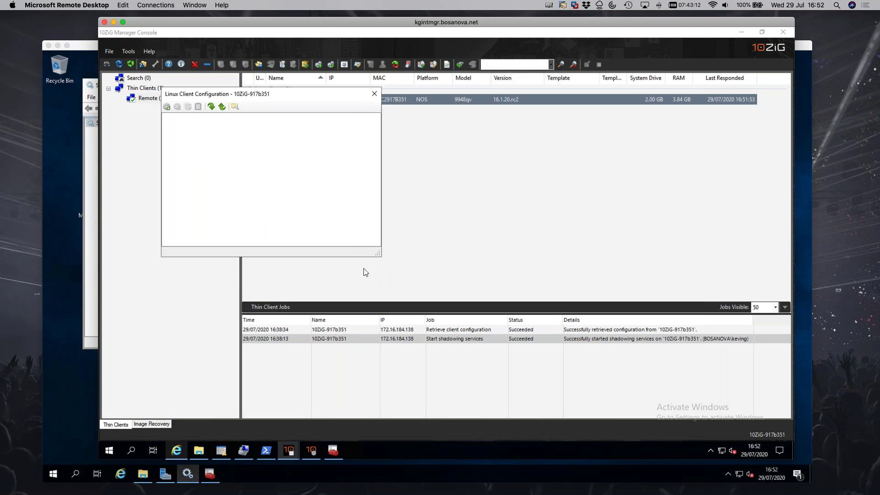
pyautogui.click(374, 94)
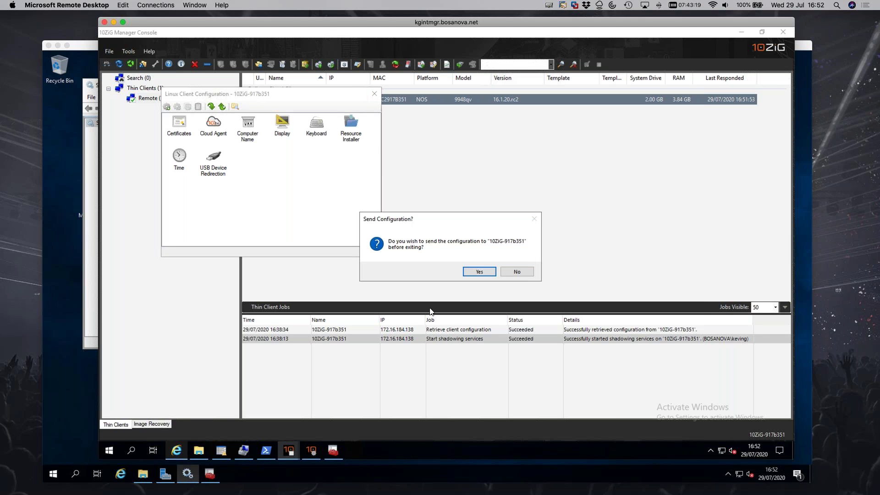
pyautogui.click(518, 272)
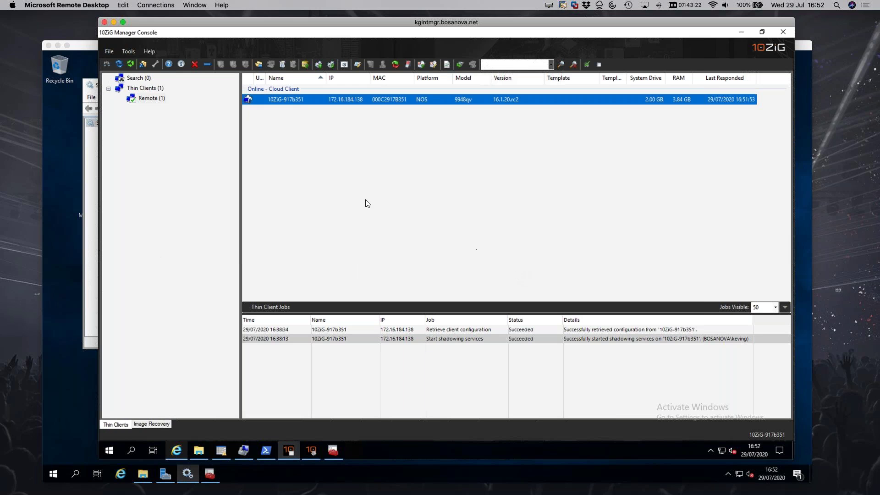
pyautogui.rightClick(308, 98)
pyautogui.moveTo(369, 158)
pyautogui.click(436, 158)
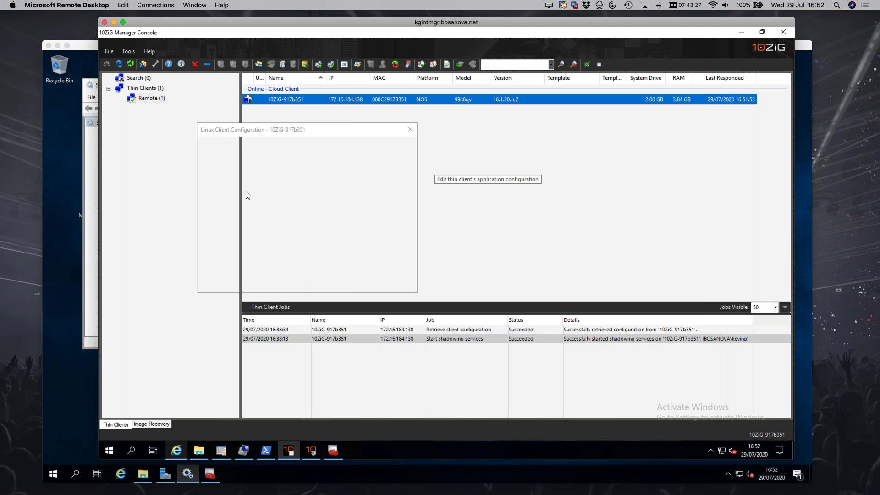
pyautogui.doubleClick(219, 166)
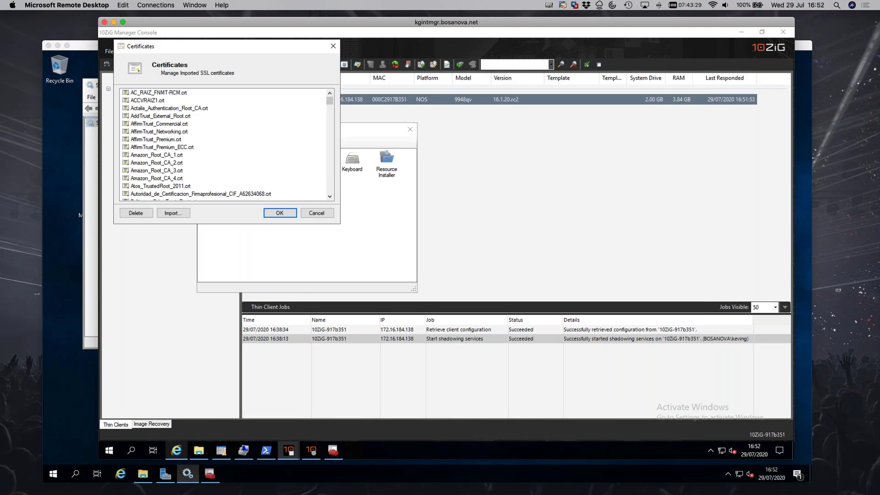
pyautogui.click(174, 213)
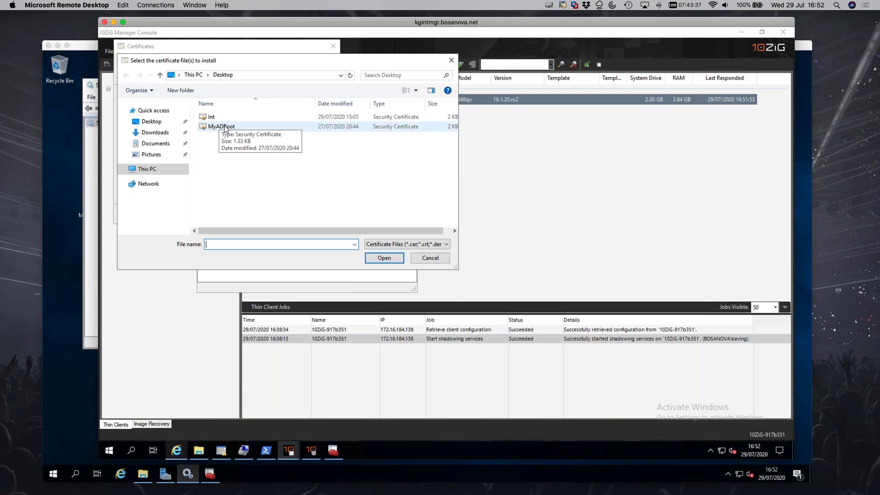
pyautogui.click(404, 244)
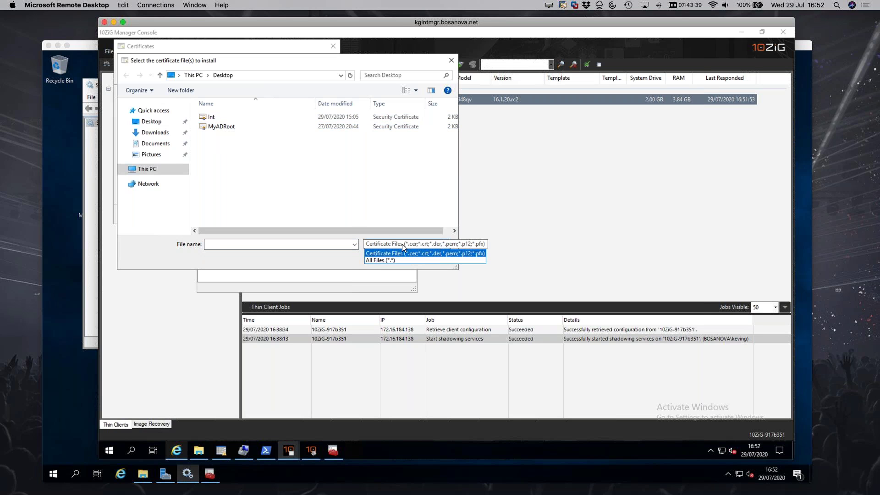
pyautogui.click(340, 257)
pyautogui.click(434, 260)
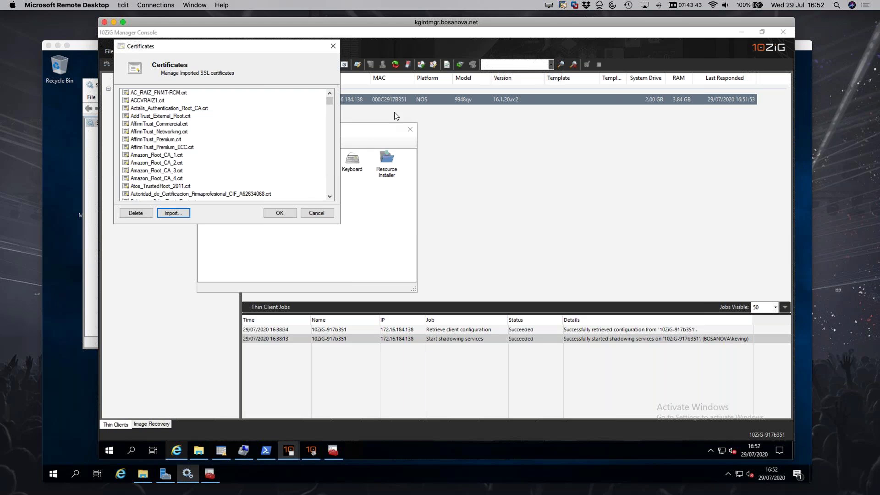
pyautogui.click(316, 213)
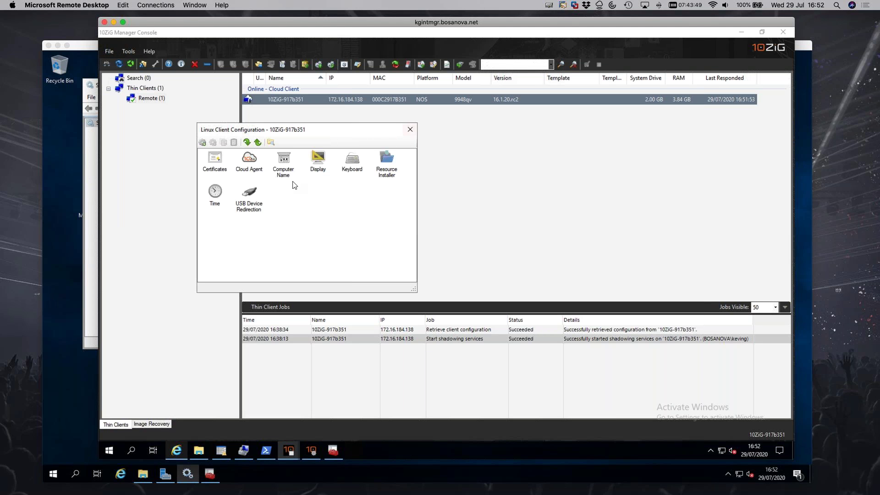
pyautogui.click(410, 130)
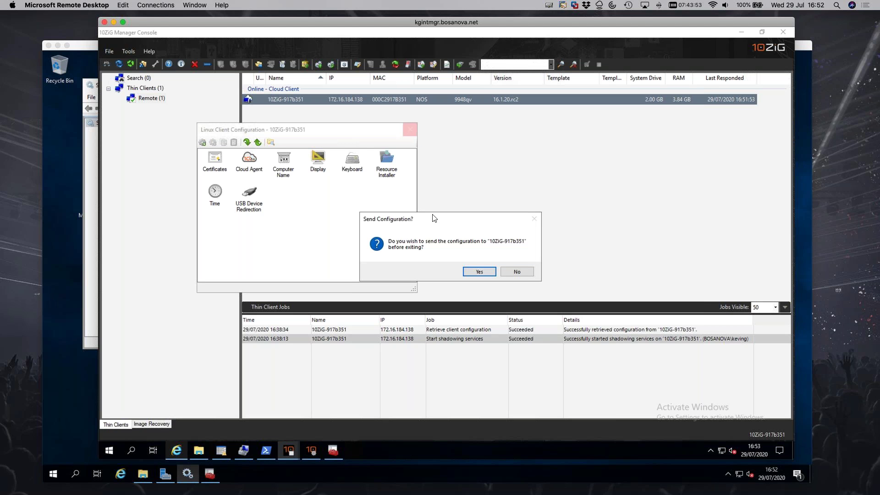
pyautogui.click(522, 272)
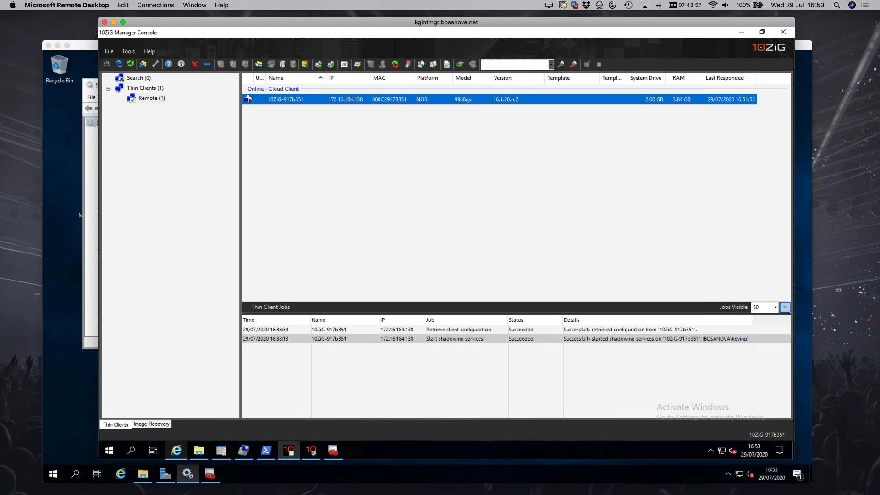
# Step: Test the thin client's Cloud Manager connection to kgdmzmgr.bosanova.net:443
pyautogui.press('super+Tab')
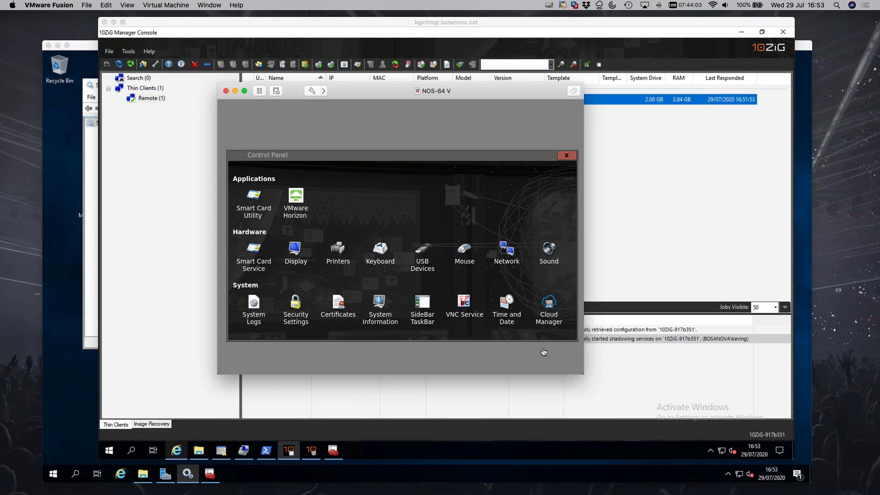
pyautogui.click(549, 315)
pyautogui.click(556, 312)
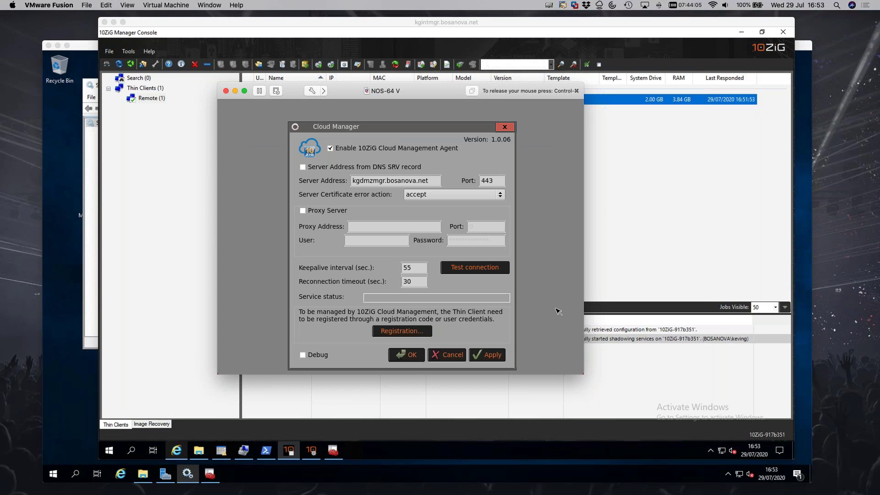
pyautogui.click(480, 271)
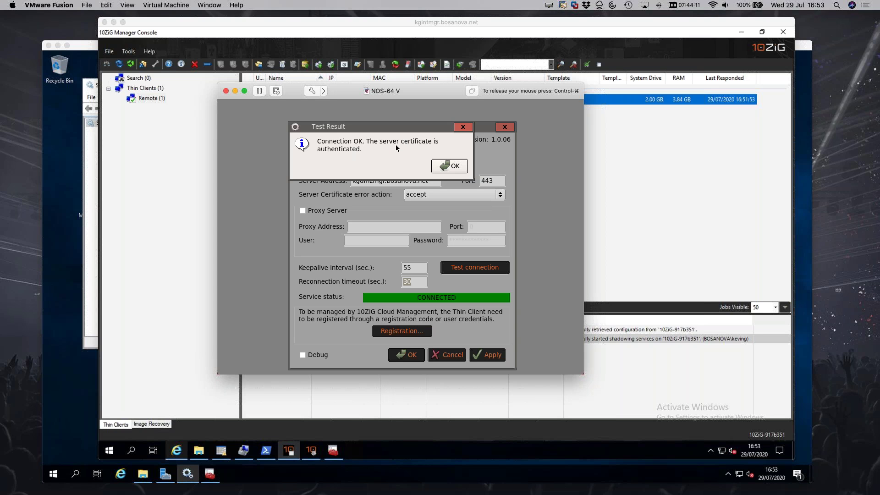
pyautogui.click(449, 166)
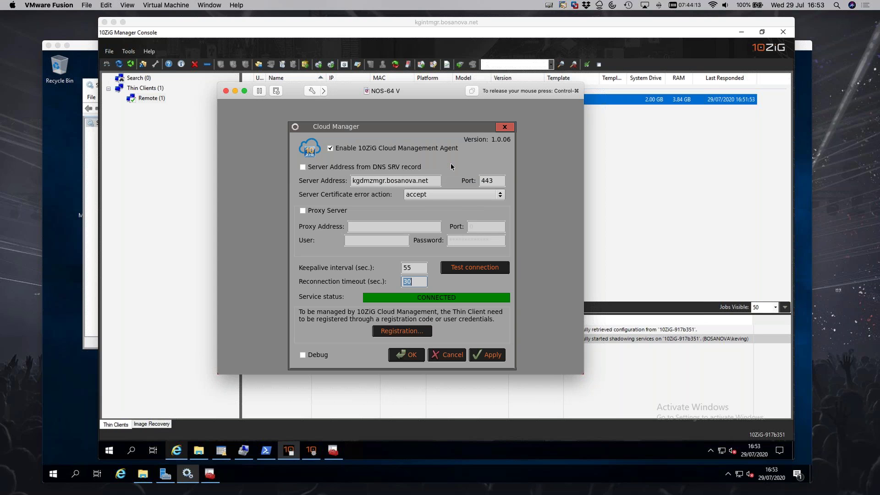
# Step: Set the Server Certificate error action to reject, then apply and save
pyautogui.click(439, 196)
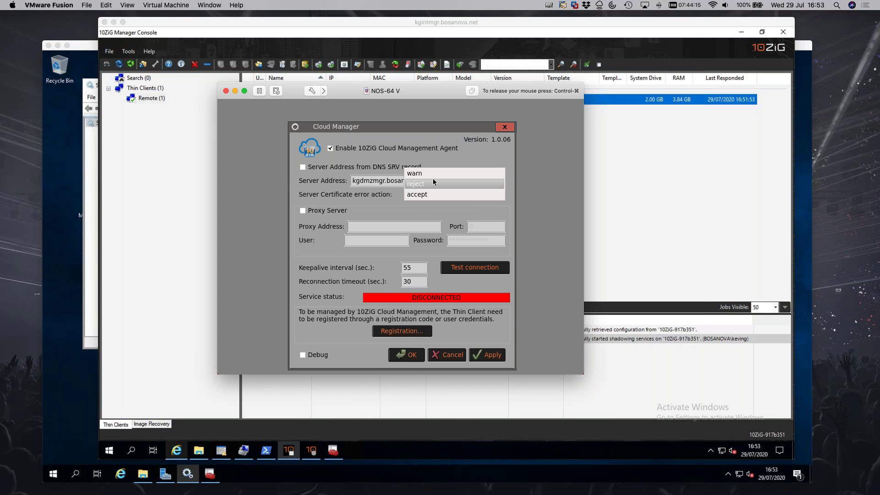
pyautogui.click(433, 183)
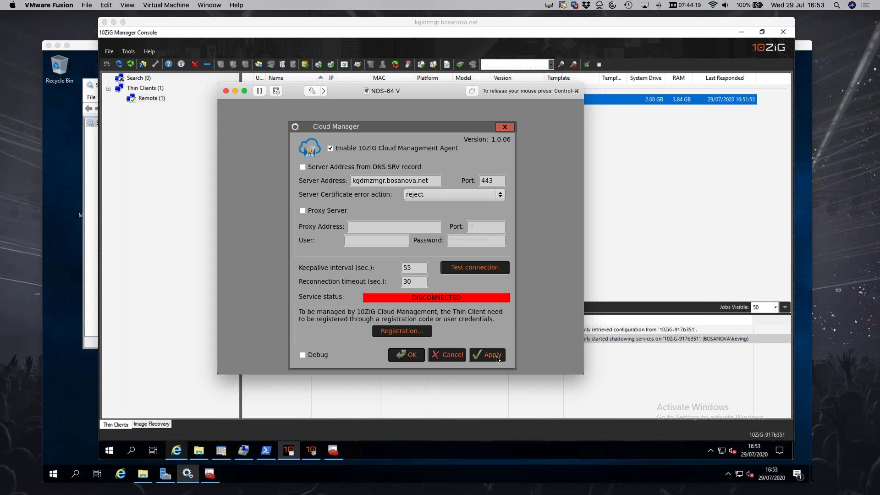
pyautogui.click(497, 359)
pyautogui.click(412, 358)
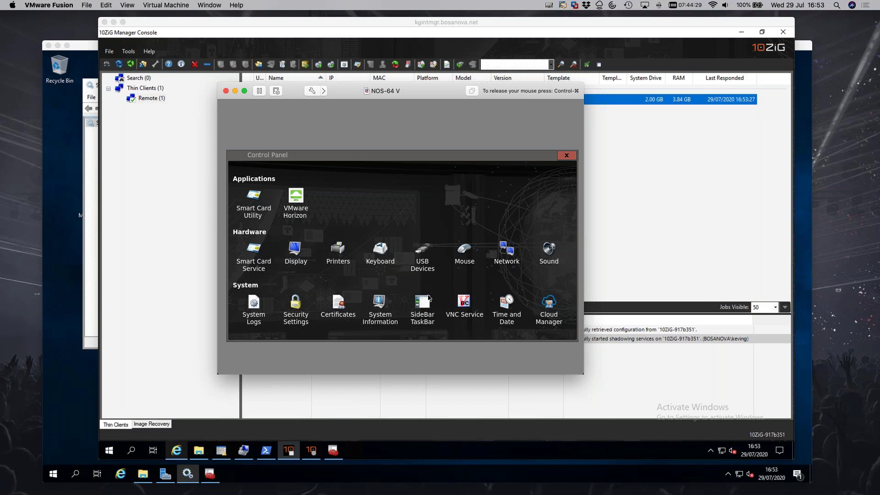
pyautogui.click(339, 303)
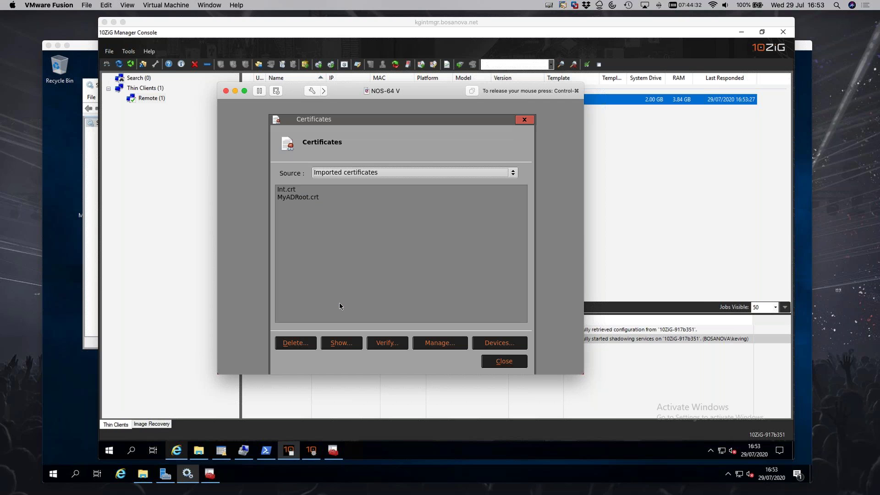
pyautogui.click(335, 173)
pyautogui.click(335, 184)
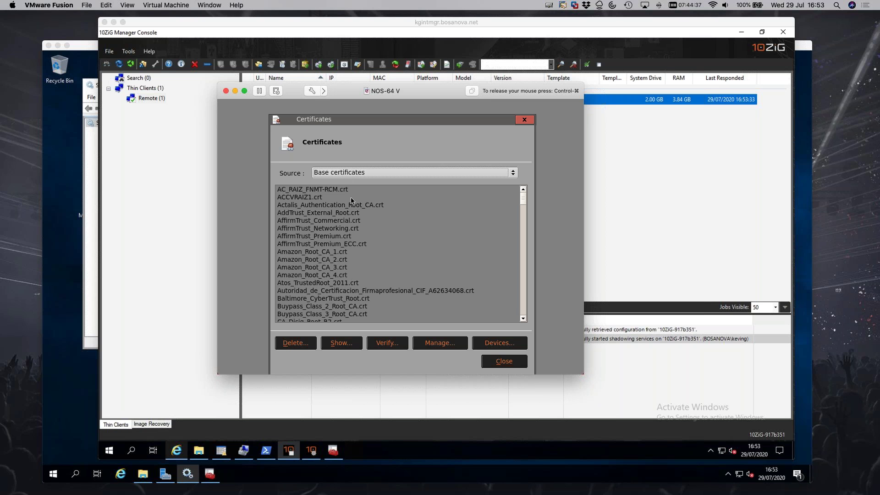
pyautogui.moveTo(525, 194)
pyautogui.mouseDown()
pyautogui.moveTo(526, 310)
pyautogui.moveTo(525, 197)
pyautogui.mouseUp()
pyautogui.click(447, 177)
pyautogui.click(431, 161)
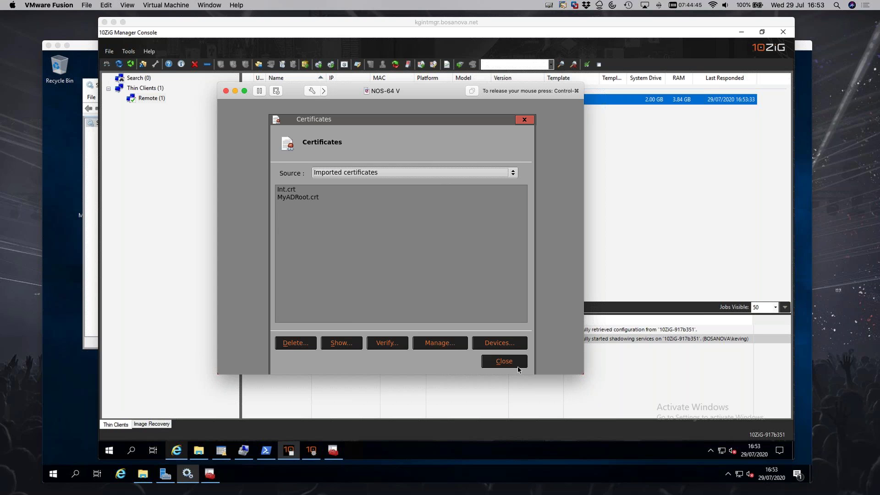
pyautogui.click(505, 361)
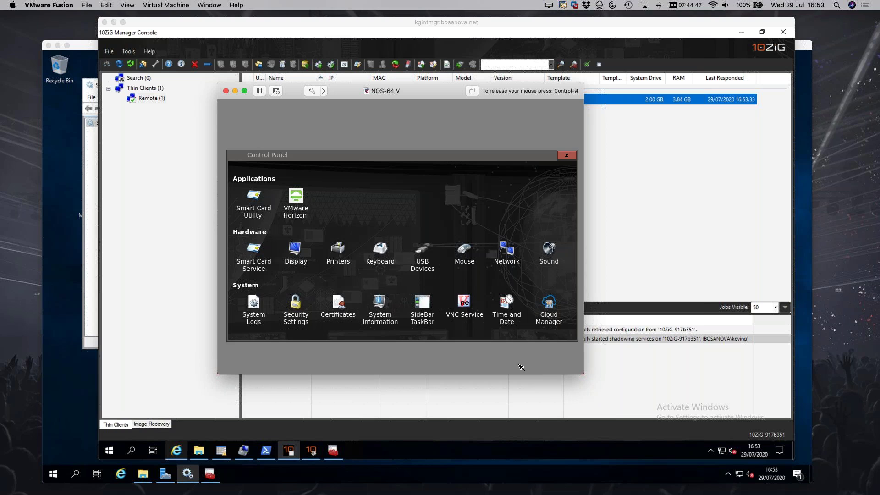